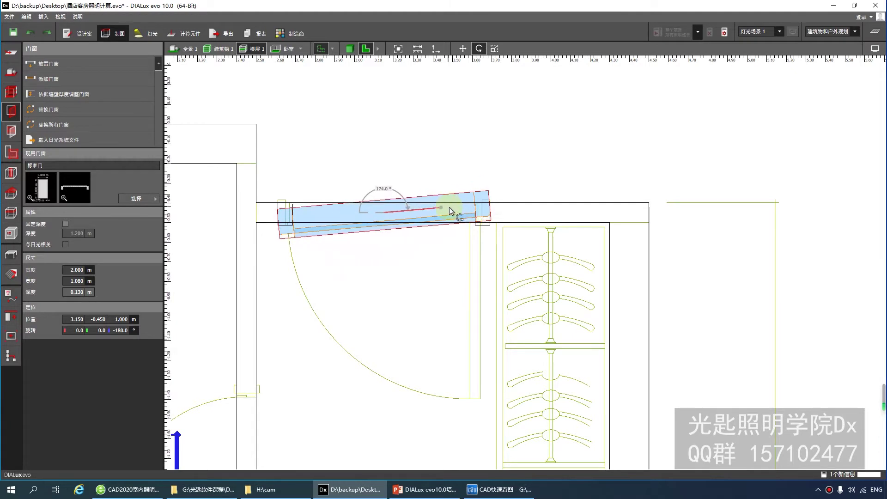
Rotate the entrance door to 0° in its wall, check it in the 3D view and return to the floor plan
click(452, 213)
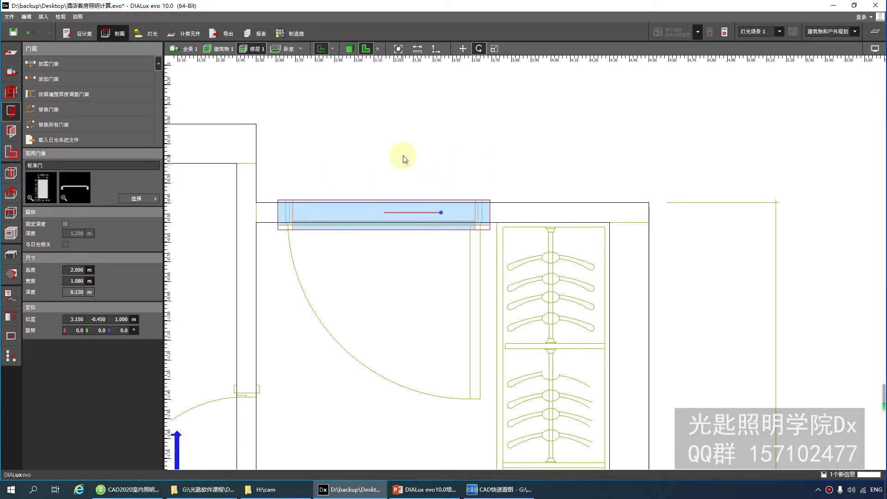
click(446, 149)
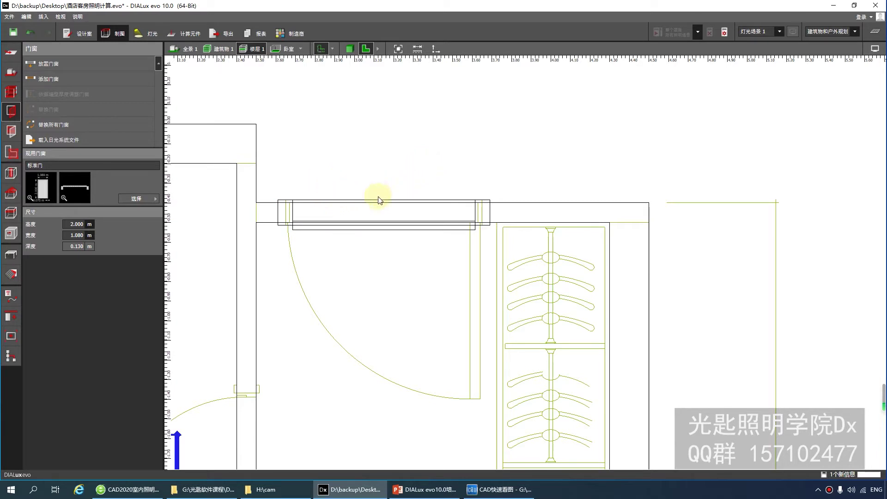
scroll(385, 193, down, 3)
scroll(383, 92, up, 2)
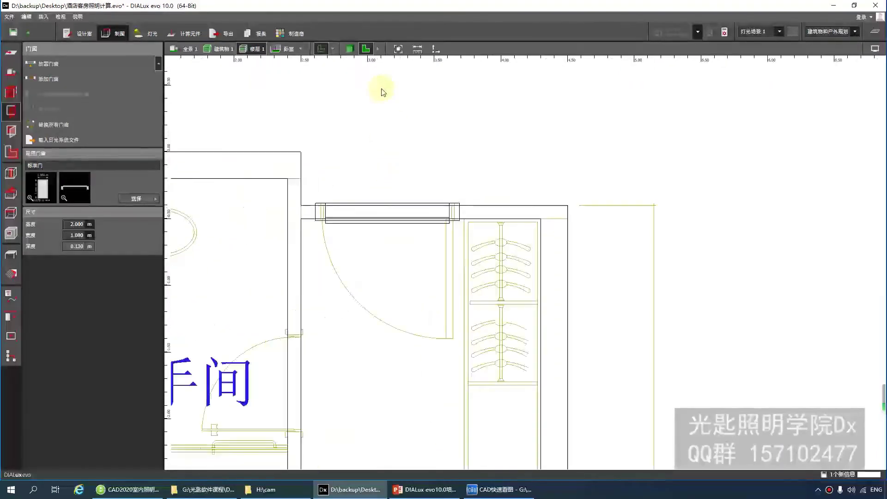
click(349, 49)
drag(414, 133, 378, 243)
click(366, 49)
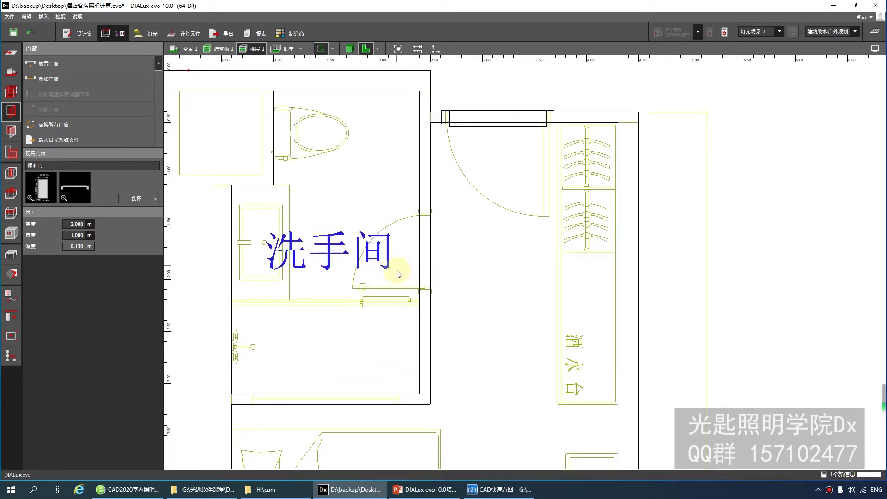
Examine the floor plan for the window openings in the bathroom wall and at the far end of the bedroom
scroll(397, 274, down, 3)
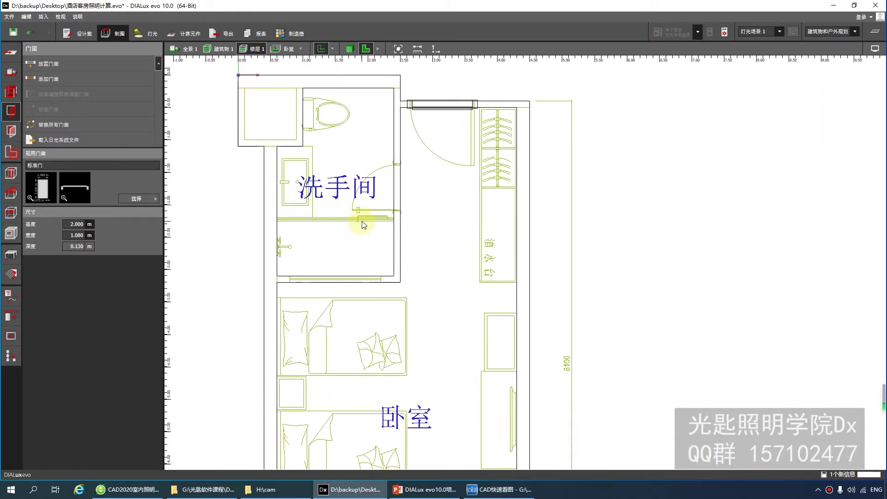
scroll(363, 225, down, 5)
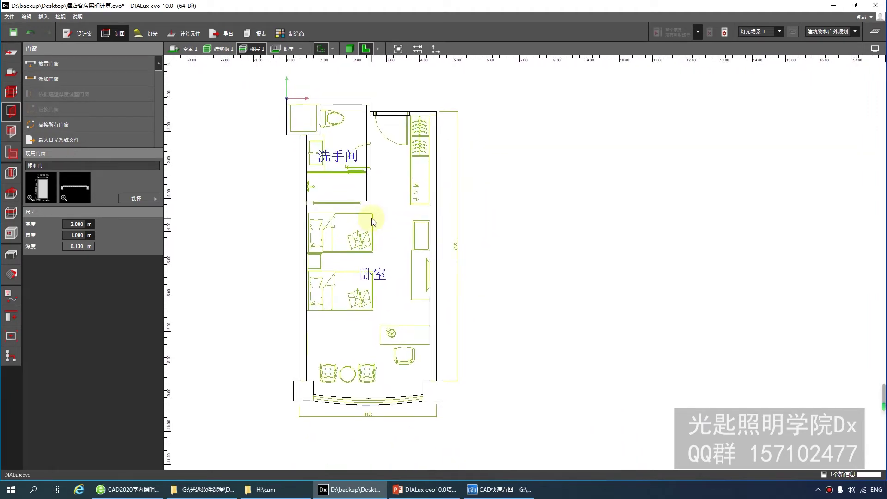
scroll(374, 222, up, 6)
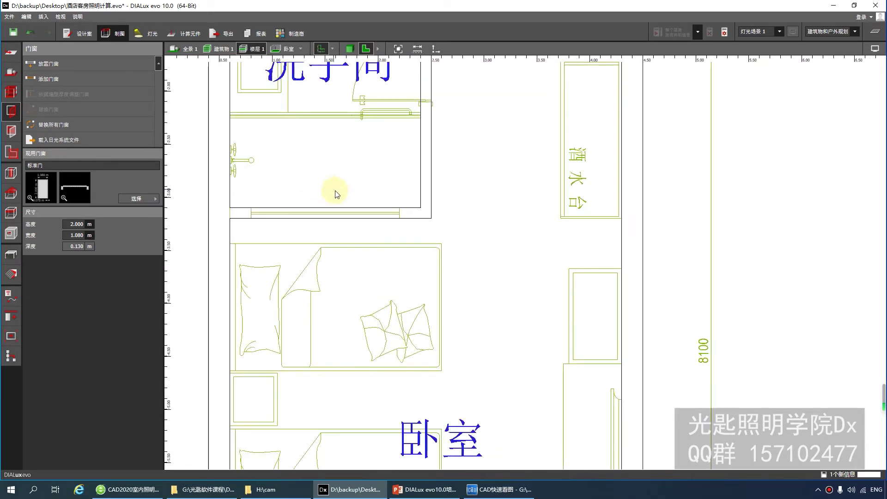
scroll(336, 194, down, 4)
scroll(341, 198, up, 3)
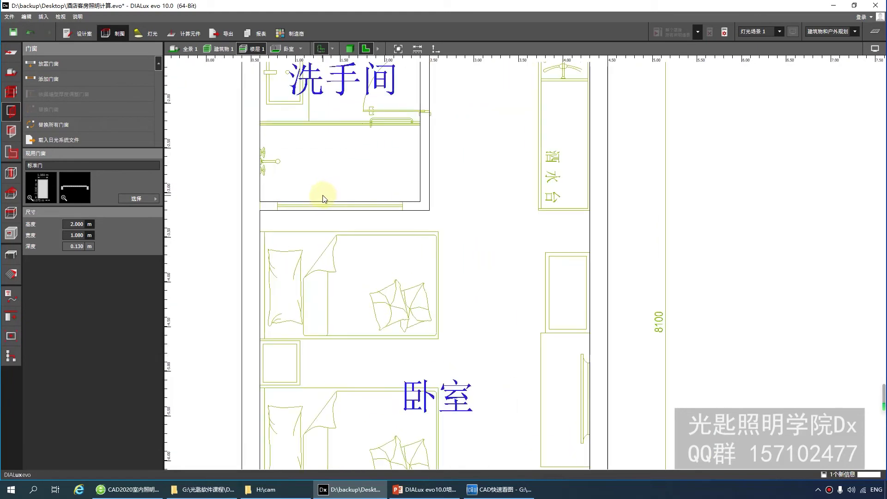
scroll(324, 198, up, 2)
scroll(332, 175, down, 3)
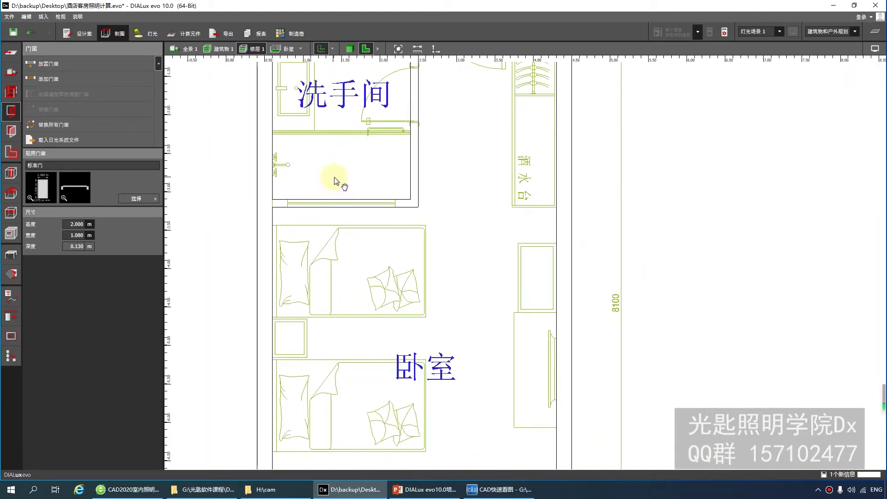
scroll(335, 199, down, 1)
scroll(327, 194, up, 1)
scroll(324, 198, down, 4)
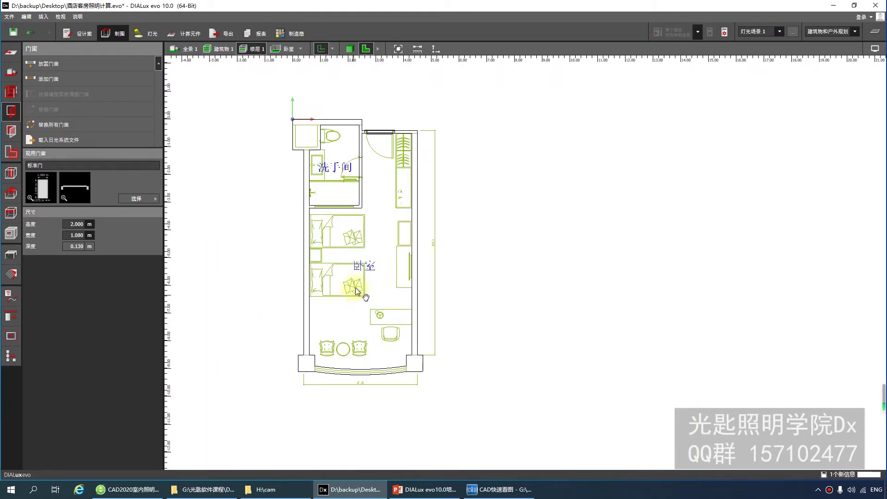
scroll(323, 356, up, 3)
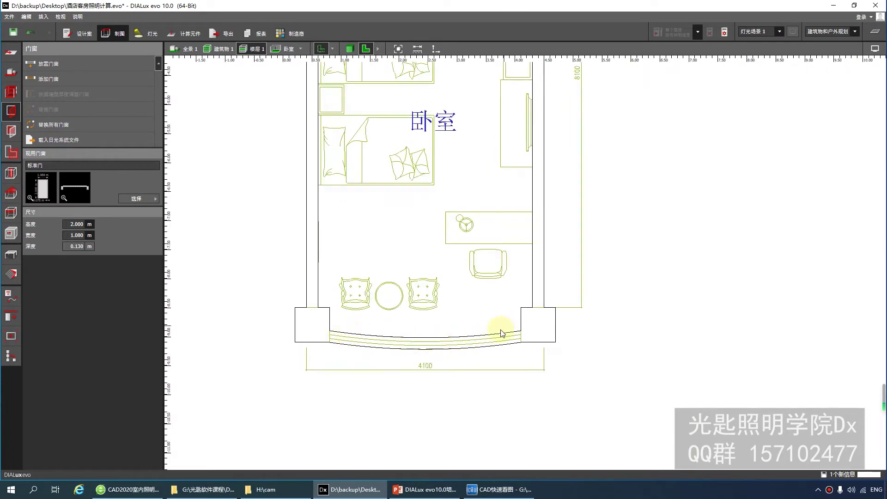
scroll(396, 231, down, 2)
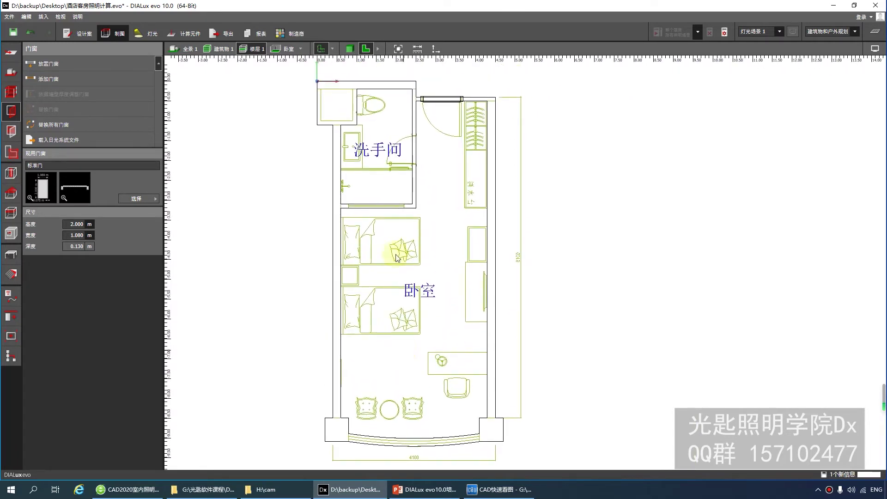
scroll(380, 198, up, 3)
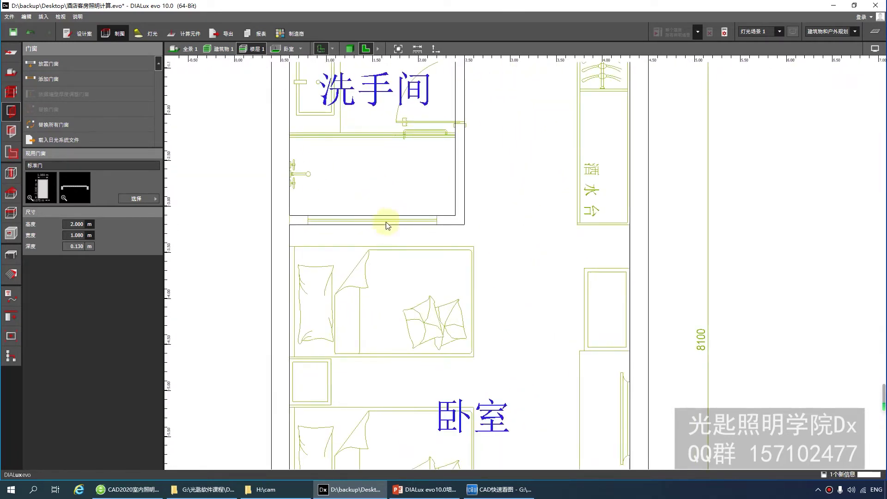
Choose the standard window (标准窗户) from the door and window catalogue as the active element
click(134, 201)
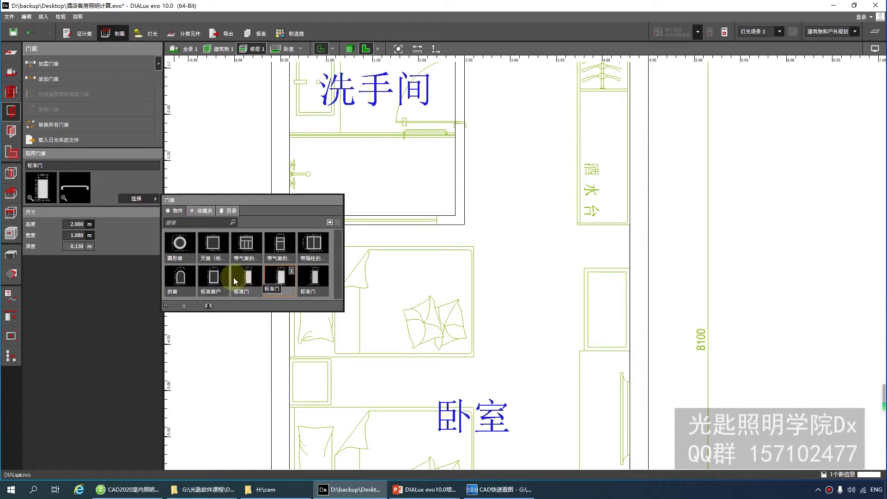
click(211, 277)
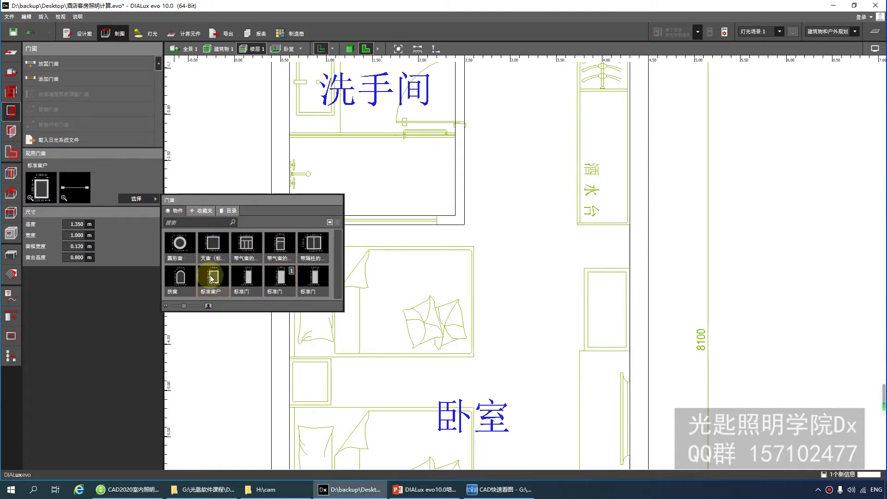
click(311, 283)
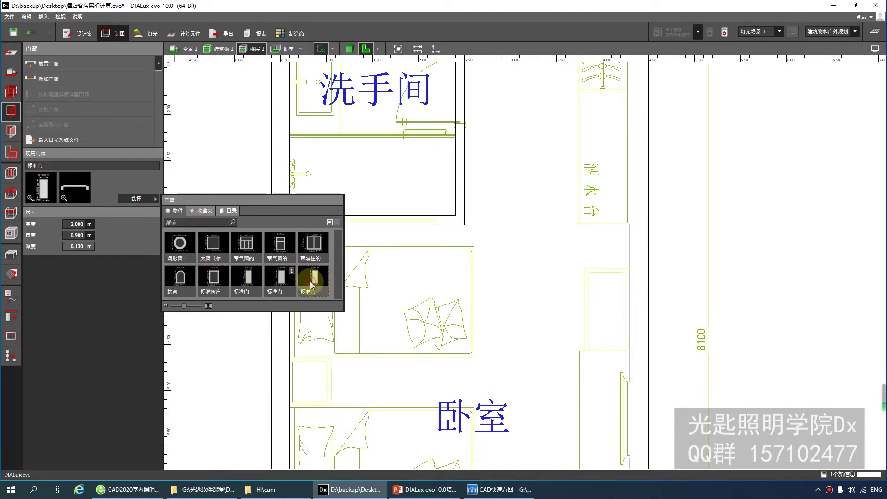
click(291, 281)
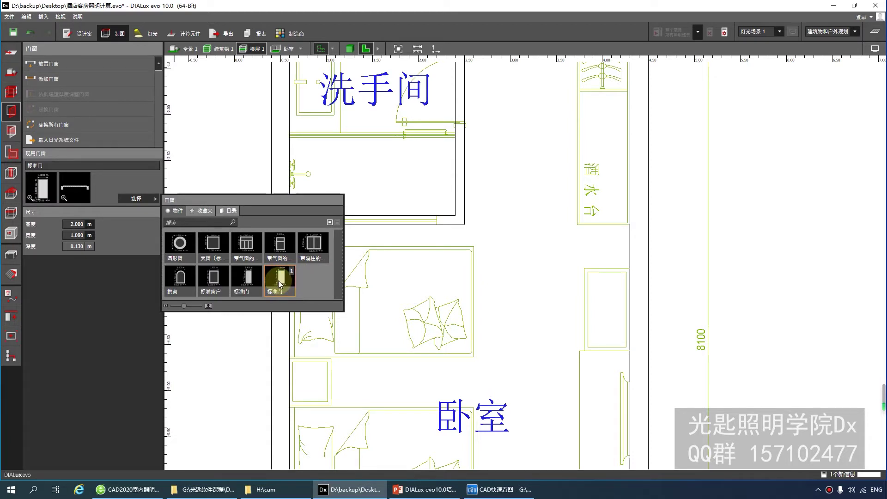
click(214, 280)
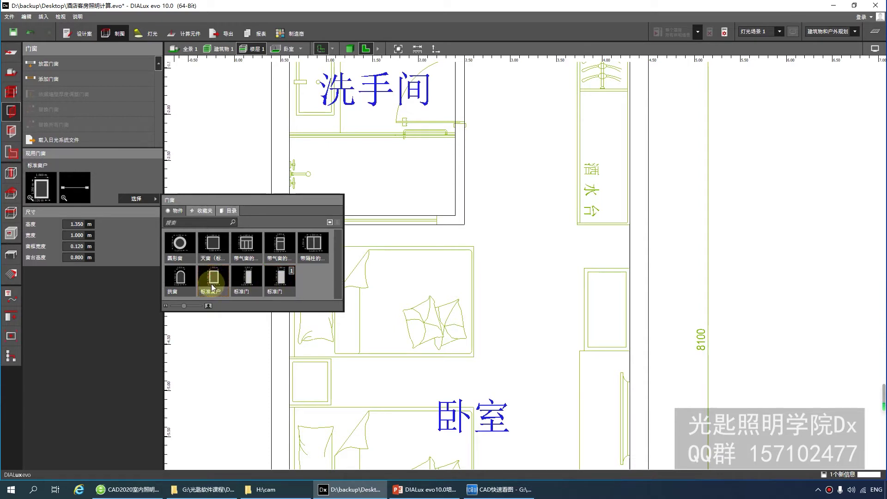
click(45, 189)
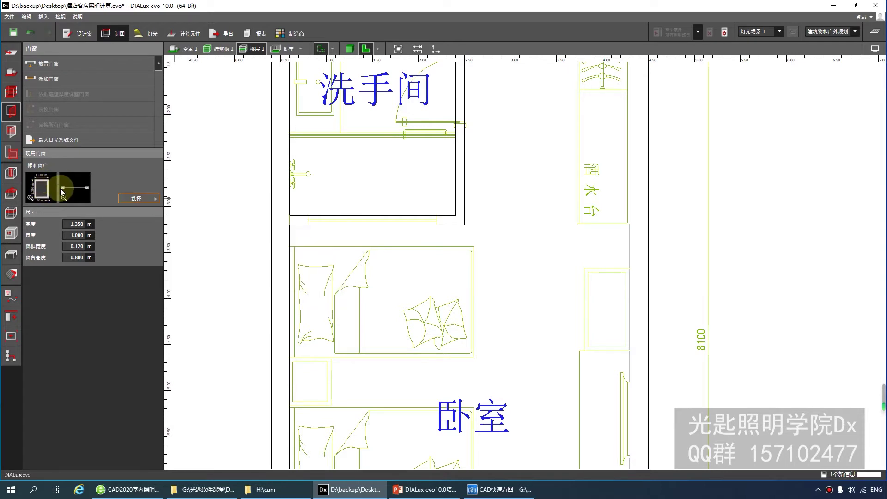
Add a 1.400 m wide standard window over the marked opening in the wall between bathroom (洗手间) and bedroom (卧室)
click(56, 80)
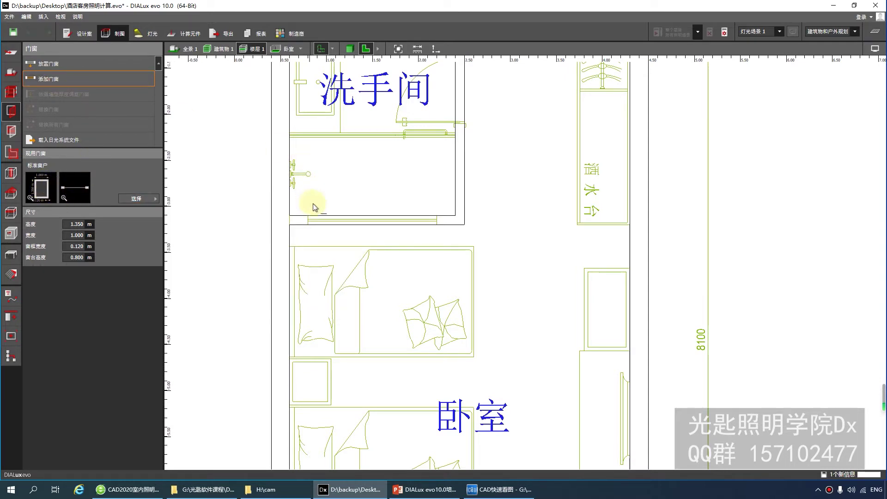
scroll(313, 206, up, 3)
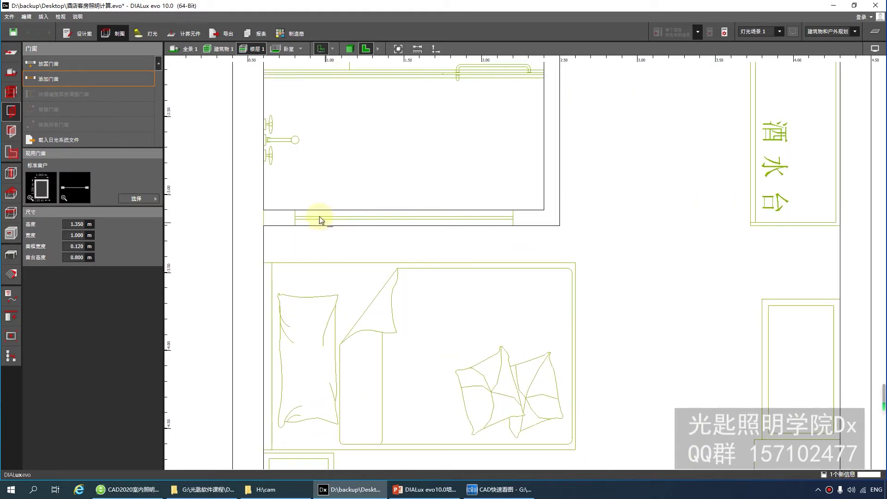
click(295, 211)
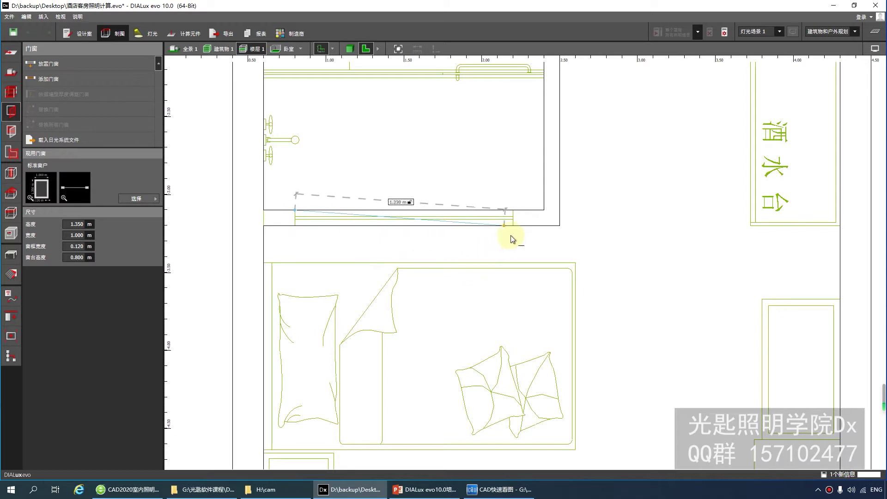
click(512, 212)
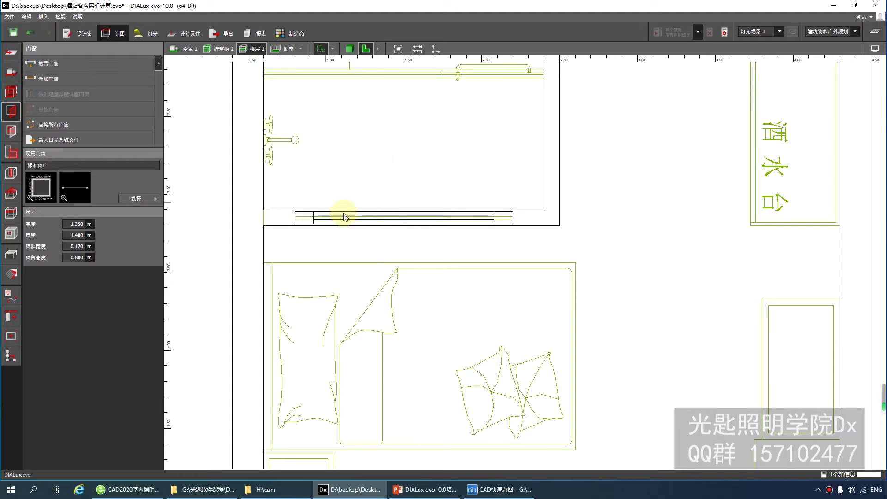
Inspect the bathroom window and its dimensions in the 3D view, declining to save the file
click(350, 48)
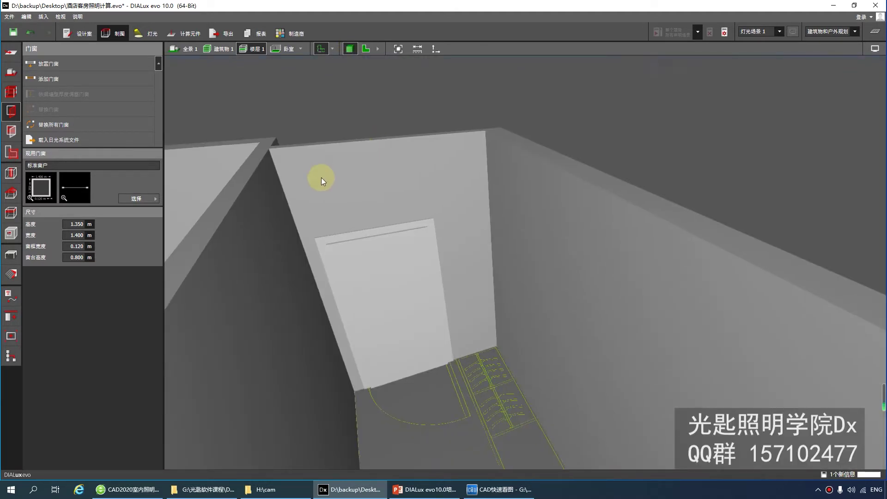
drag(321, 177, 359, 222)
scroll(303, 190, up, 5)
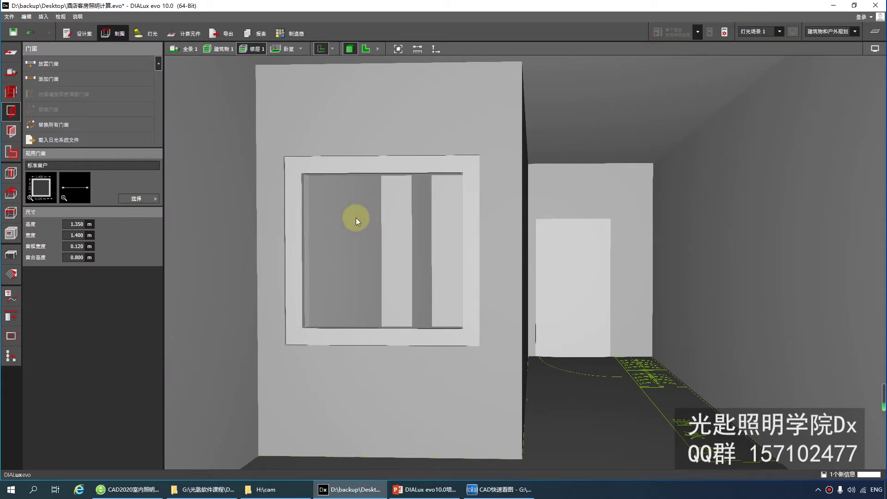
click(360, 206)
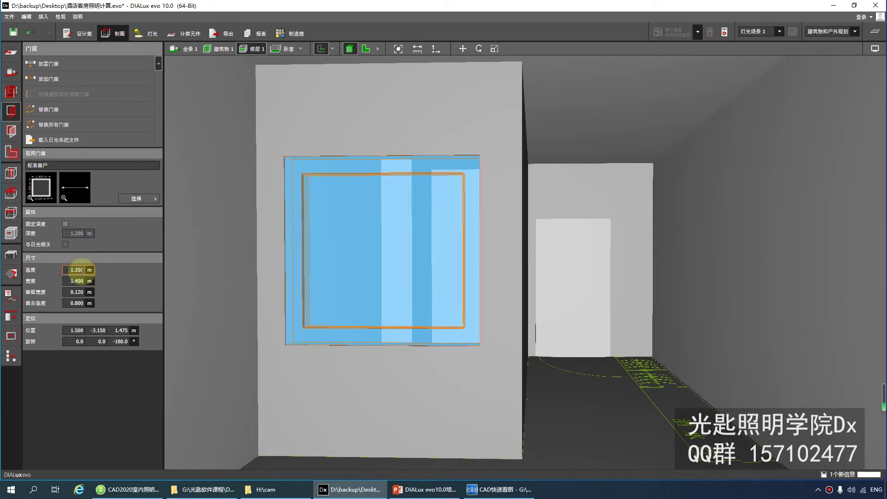
click(76, 280)
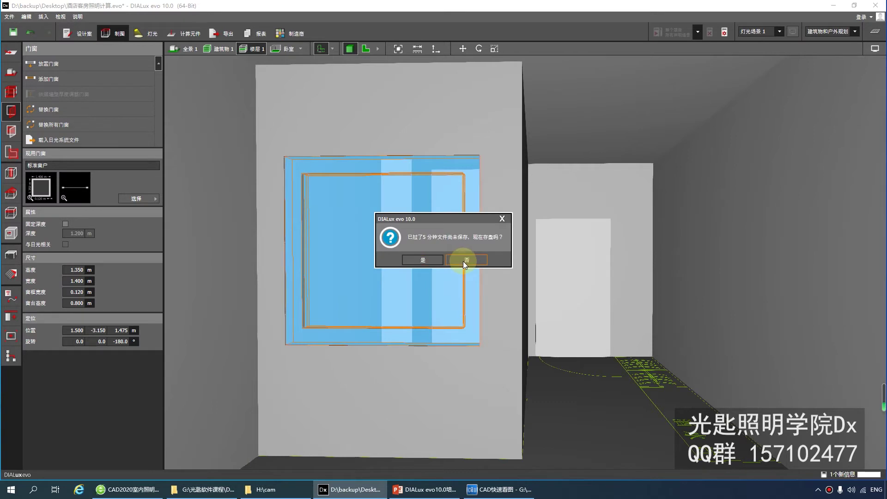
click(462, 261)
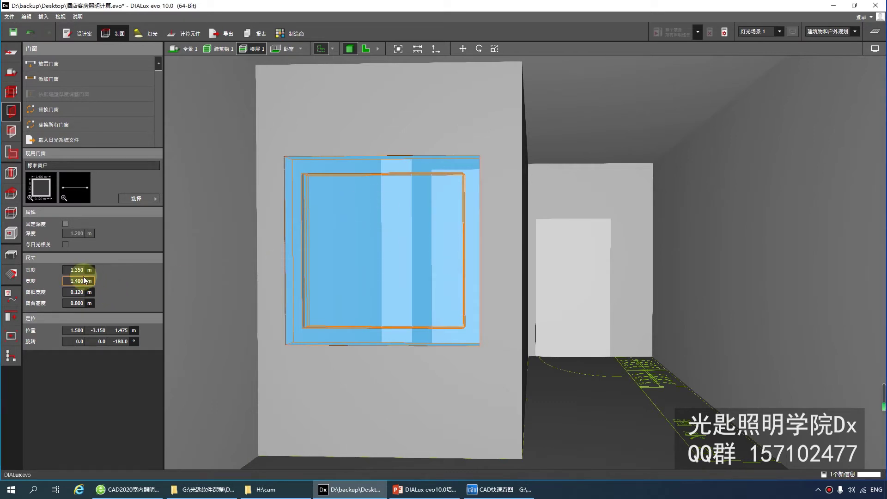
click(75, 292)
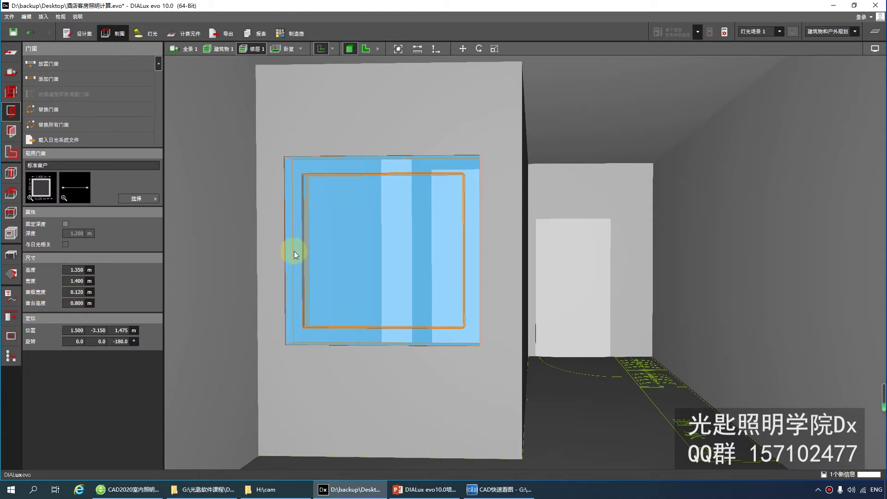
click(267, 250)
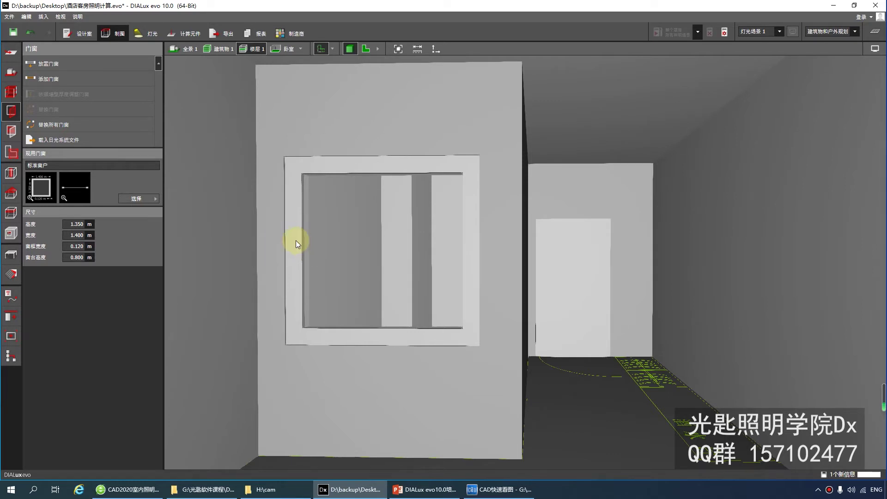
Set the bathroom window's frame width (窗框宽度) to 0.05 m and check the frame in 3D
click(329, 248)
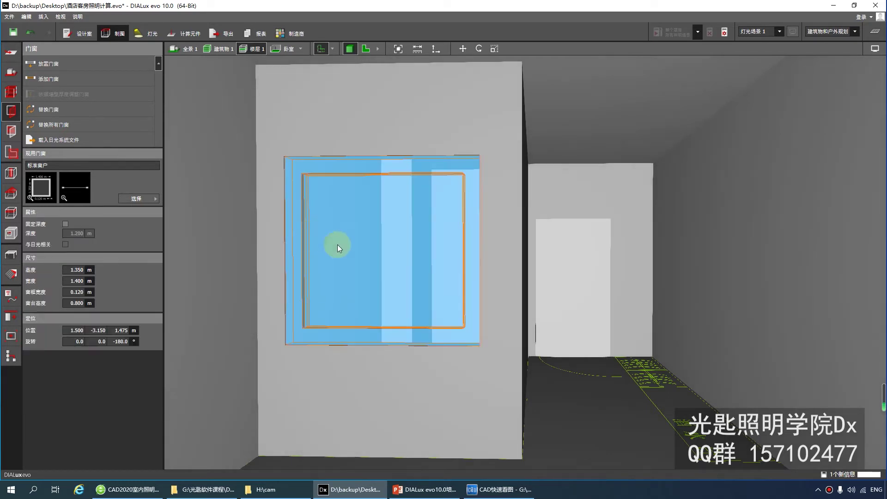
click(76, 292)
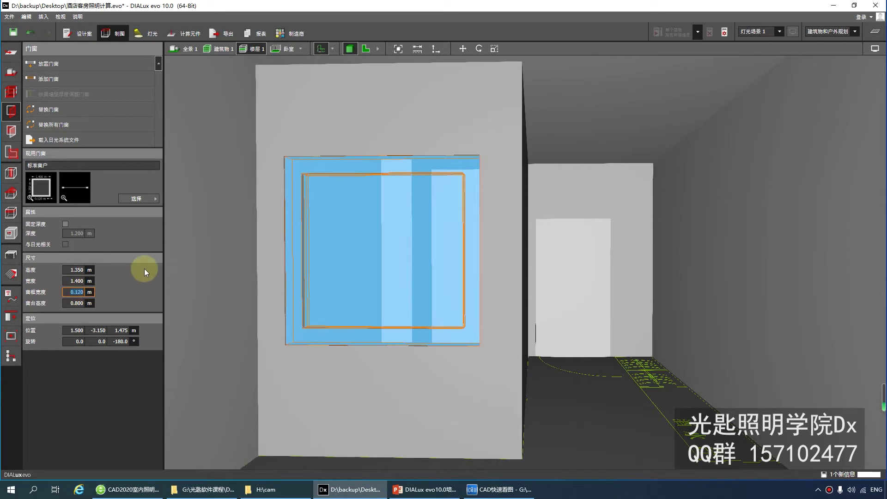
text(0.05)
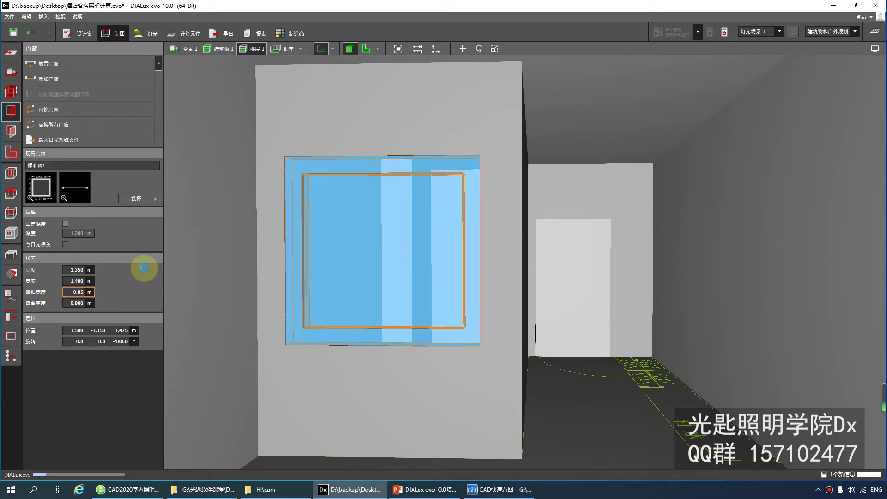
click(357, 133)
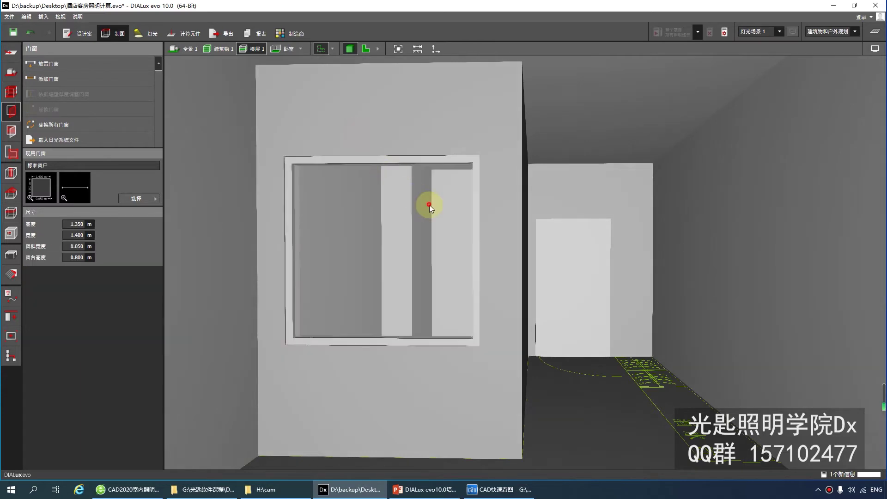
mouse_move(429, 204)
right_down()
mouse_move(438, 200)
mouse_move(428, 199)
mouse_move(420, 215)
mouse_move(412, 204)
mouse_move(426, 203)
right_up()
scroll(425, 203, down, 6)
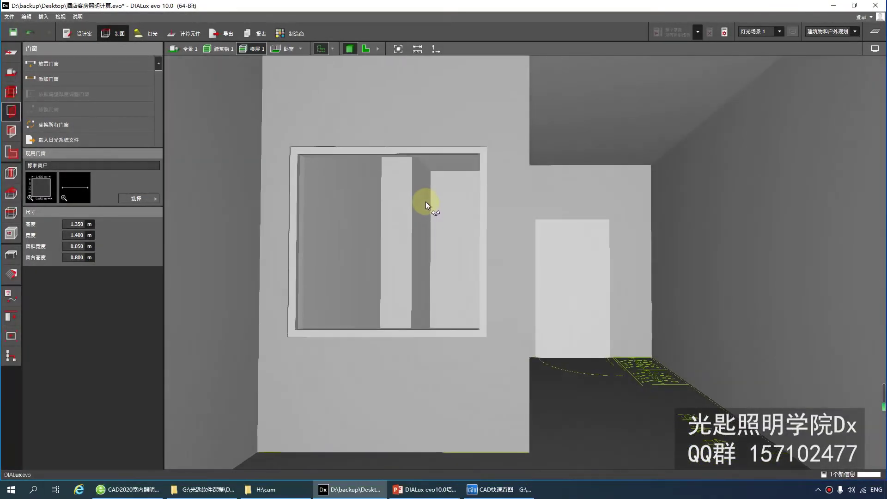
Stretch the bathroom window's lower edge down almost to the floor, giving a height of 2.130 m and a sill height (窗台高度) of 0.020 m
scroll(433, 245, up, 5)
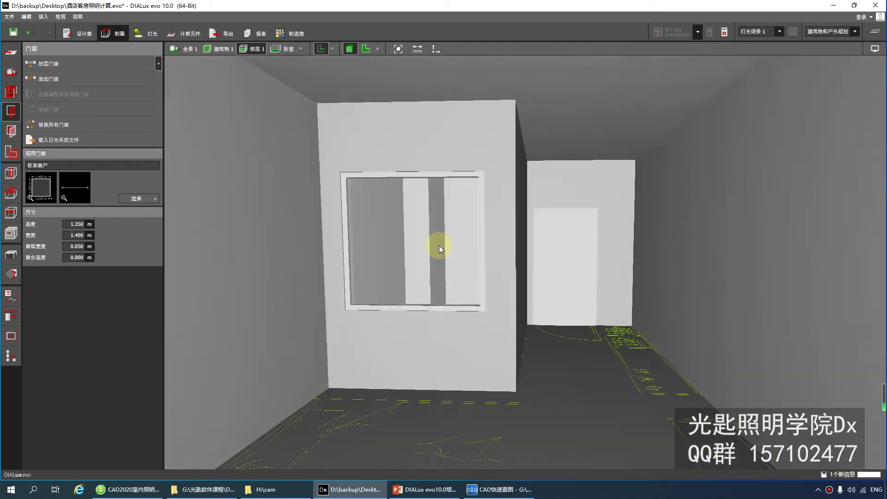
click(420, 237)
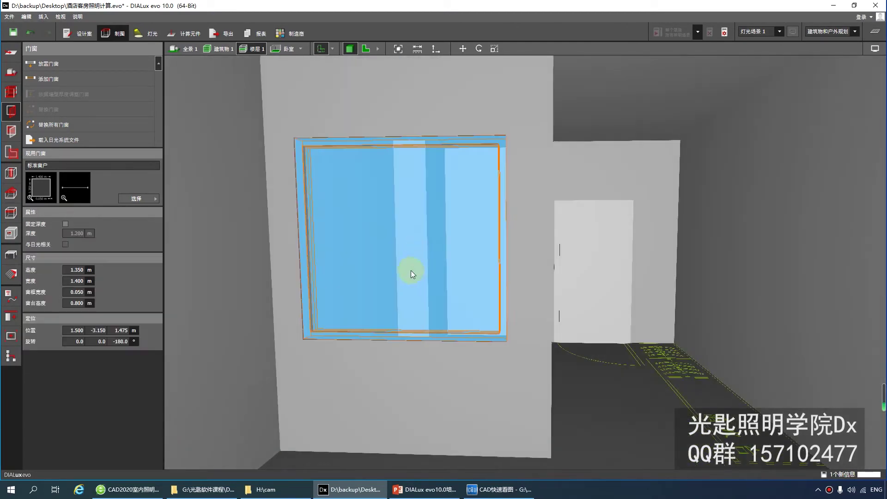
right_drag(384, 310, 390, 326)
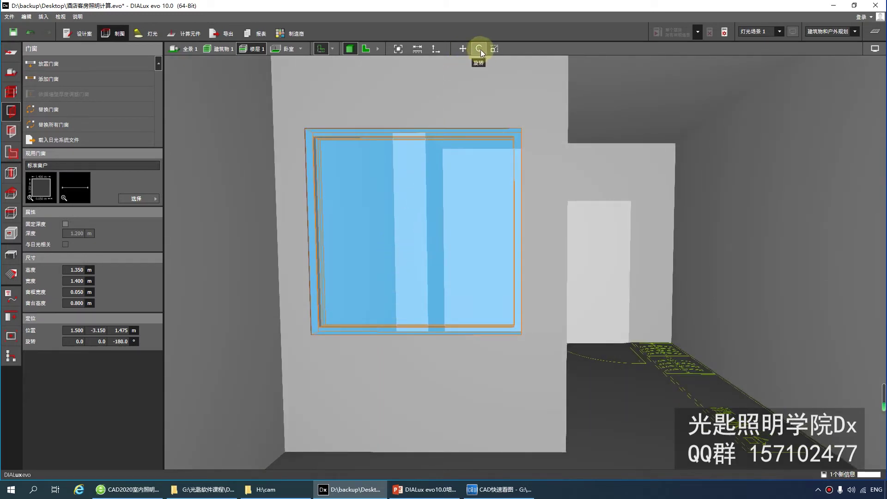
click(469, 89)
click(446, 169)
click(495, 48)
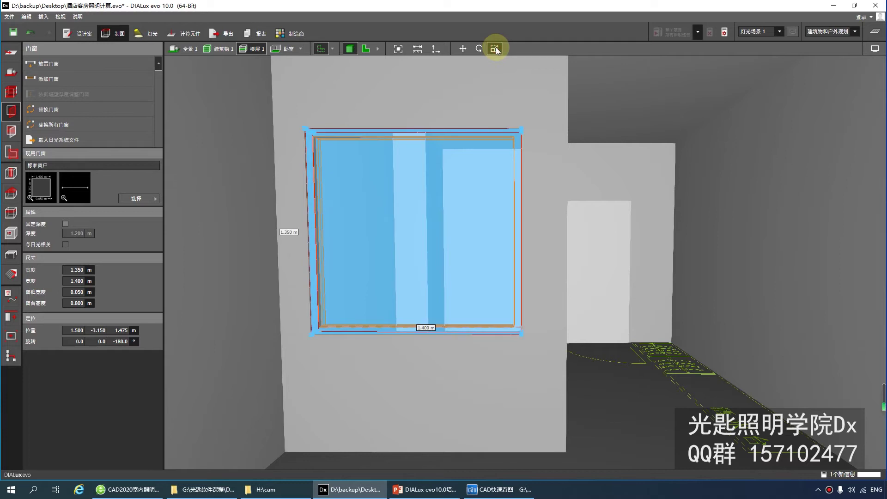
scroll(397, 281, down, 3)
scroll(398, 281, up, 2)
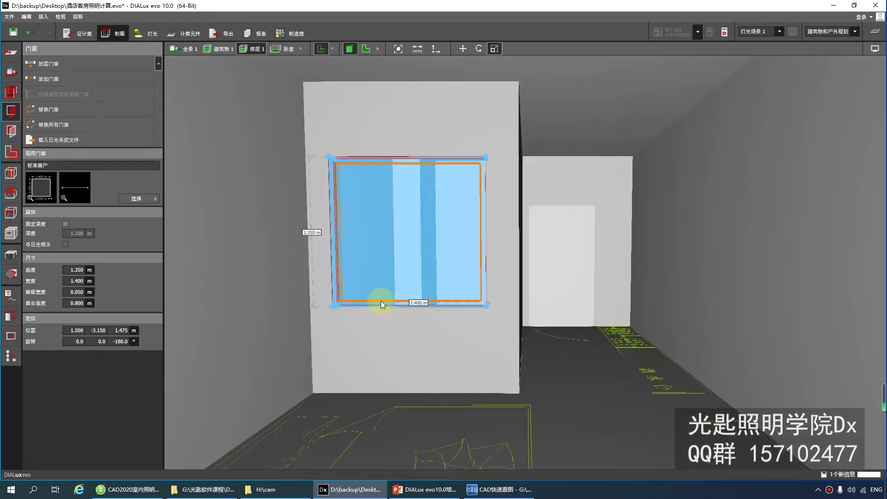
scroll(393, 312, up, 1)
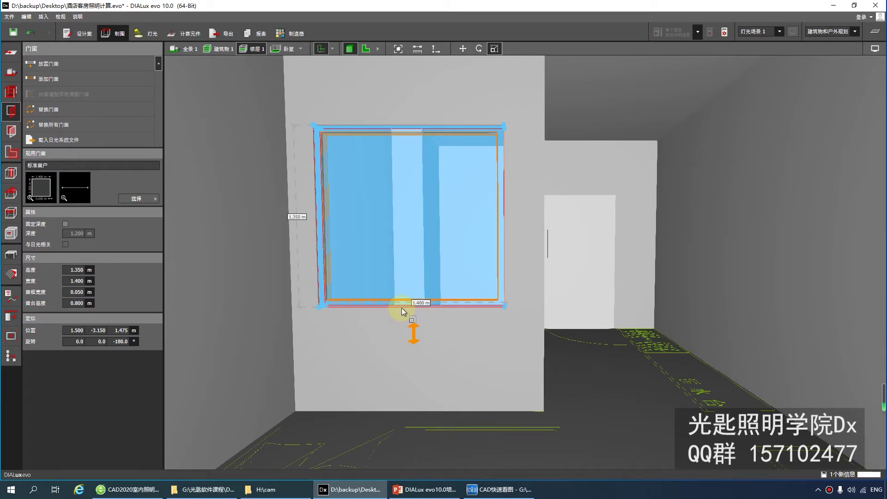
drag(401, 308, 414, 430)
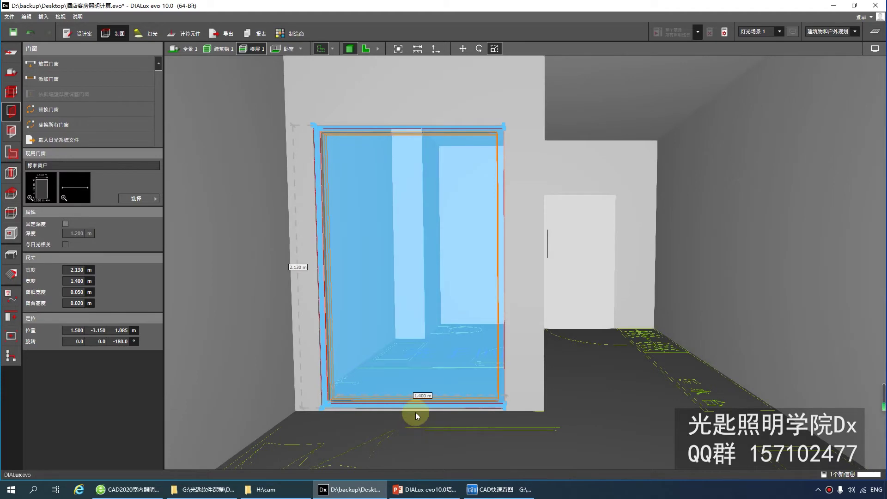
Check the bathroom window's lower edge and raise its upper edge towards the ceiling, to a window height of 2.539 m
scroll(401, 409, up, 4)
scroll(401, 407, down, 3)
scroll(398, 406, up, 3)
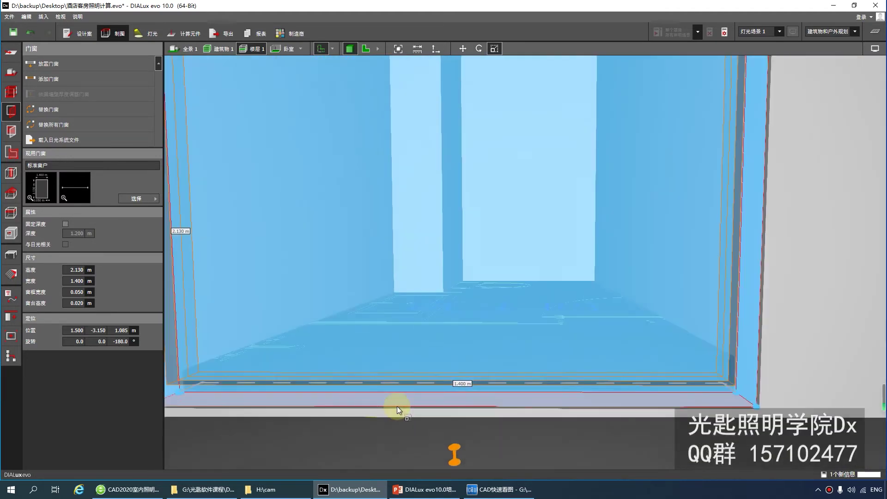
scroll(375, 379, down, 1)
scroll(375, 379, down, 3)
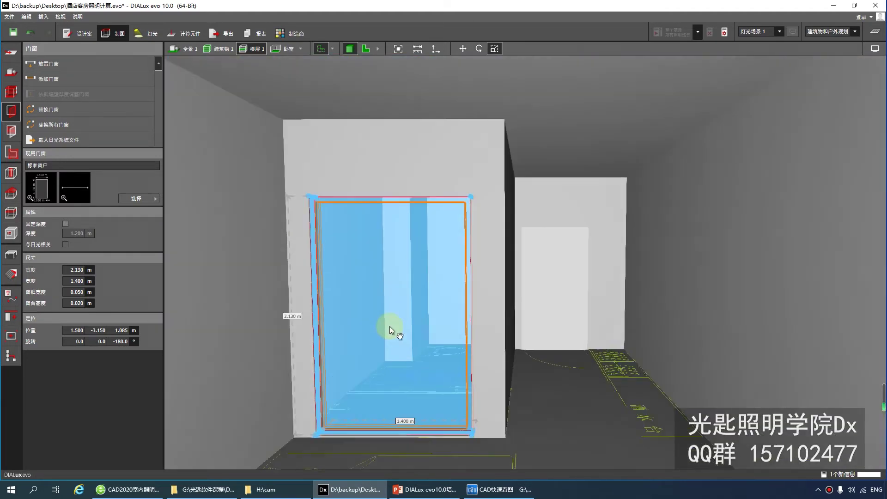
drag(405, 196, 404, 143)
mouse_move(404, 140)
mouse_down()
mouse_move(423, 143)
mouse_move(415, 151)
mouse_up()
scroll(478, 308, down, 2)
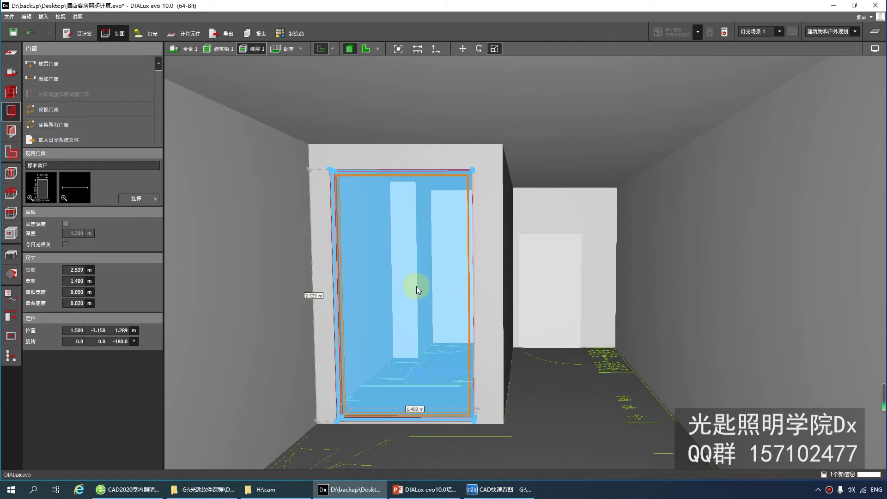
drag(417, 286, 476, 301)
Return to the floor plan and delete the three unused standard window (标准窗户) entries in the catalogue's last row
click(366, 49)
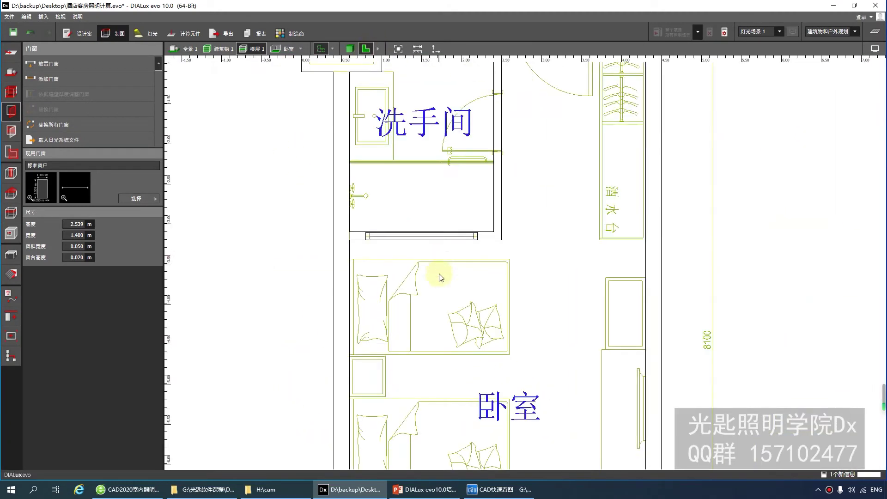
scroll(414, 310, up, 3)
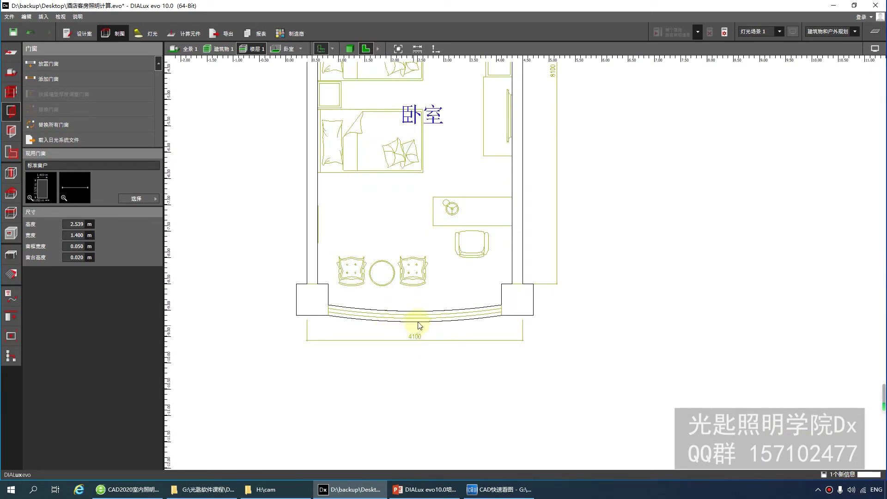
scroll(479, 301, up, 3)
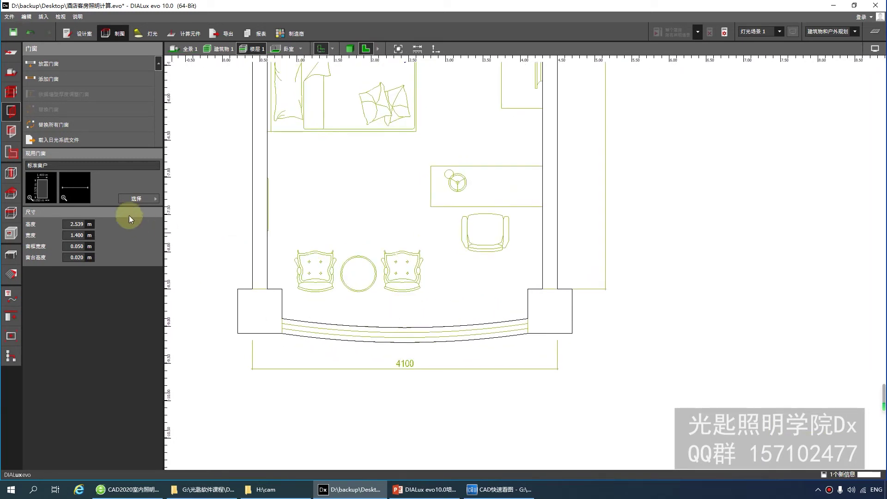
click(137, 200)
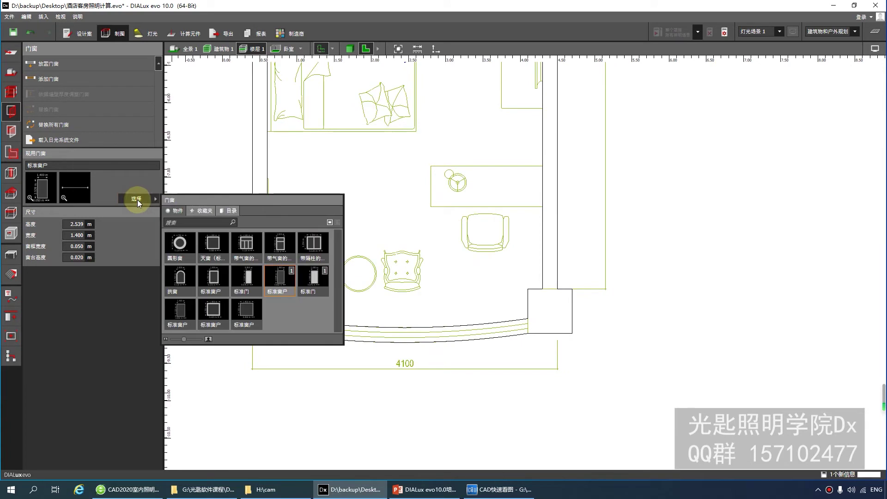
click(268, 291)
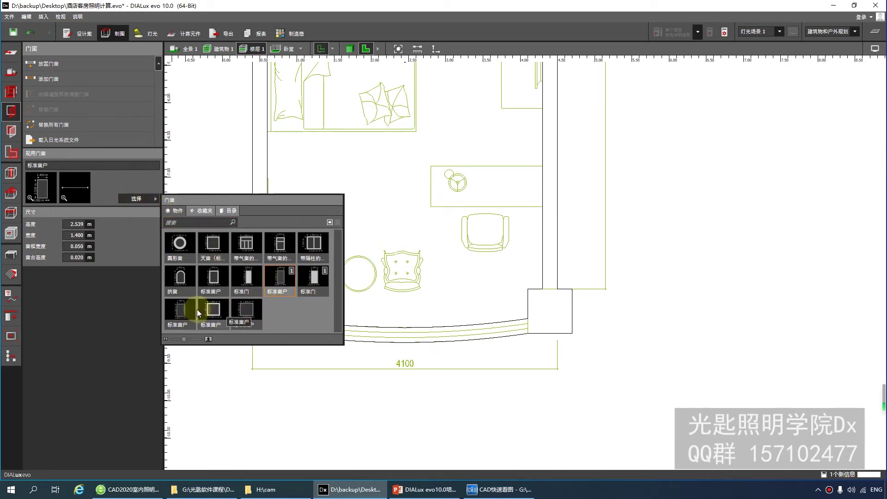
click(241, 309)
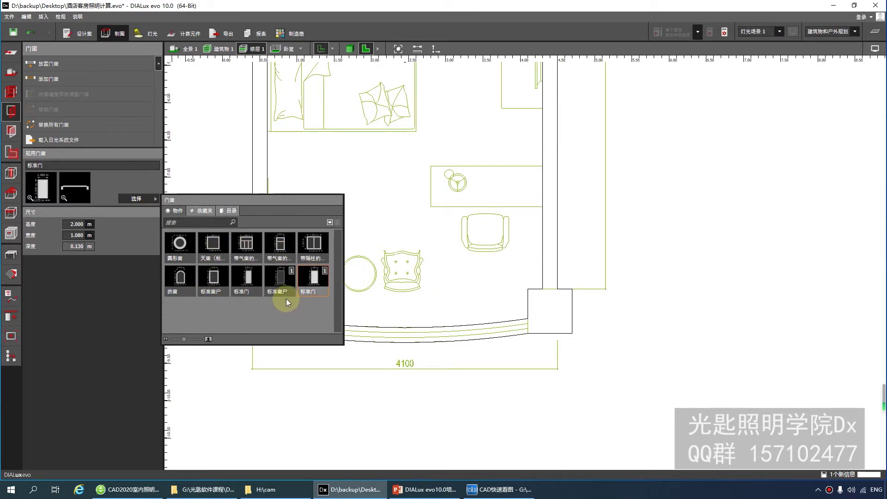
click(441, 299)
scroll(462, 310, down, 2)
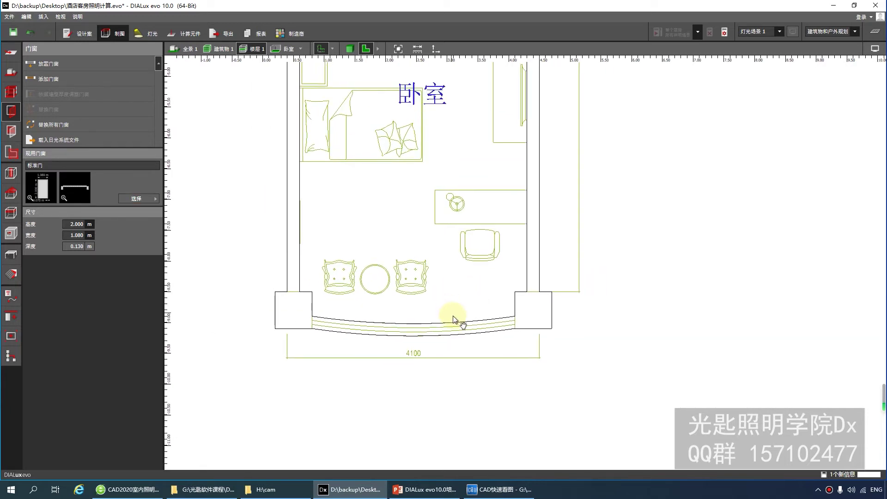
Choose the default 1.000 m wide standard window (标准窗户) as the active element for the bedroom's curved outer wall
click(139, 199)
click(213, 279)
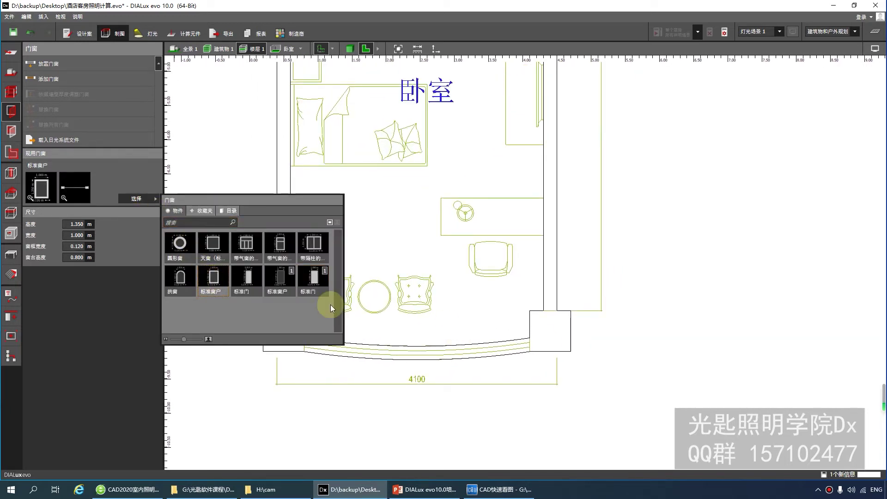
click(485, 324)
scroll(501, 337, up, 3)
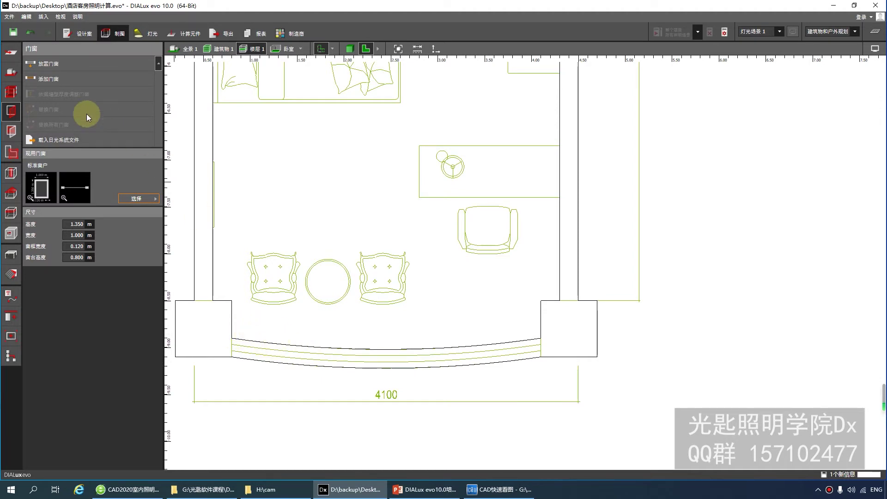
Add a 1.085 m wide standard window in the curved outer wall, starting at the corner of the pillar on the bed side
click(71, 81)
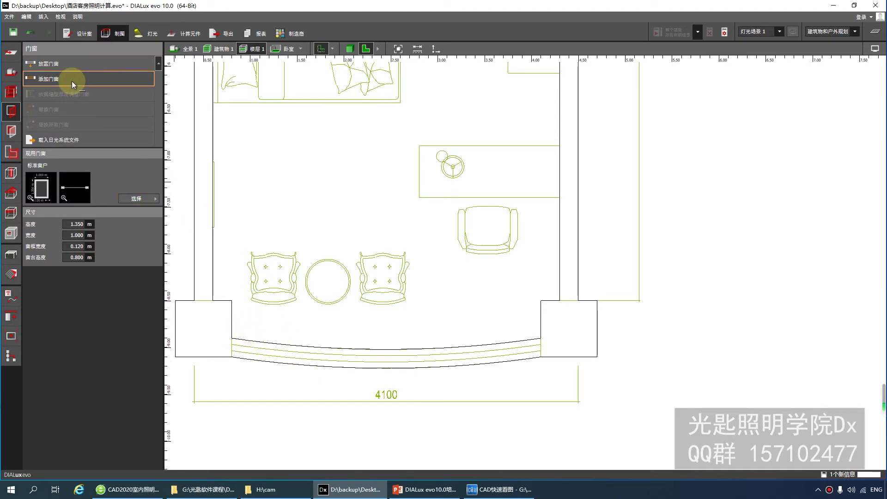
scroll(234, 351, up, 2)
scroll(233, 352, up, 1)
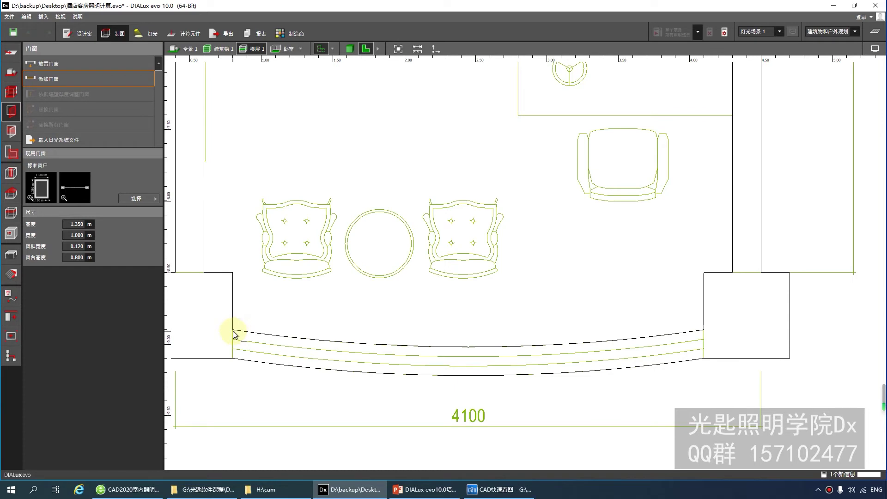
click(234, 332)
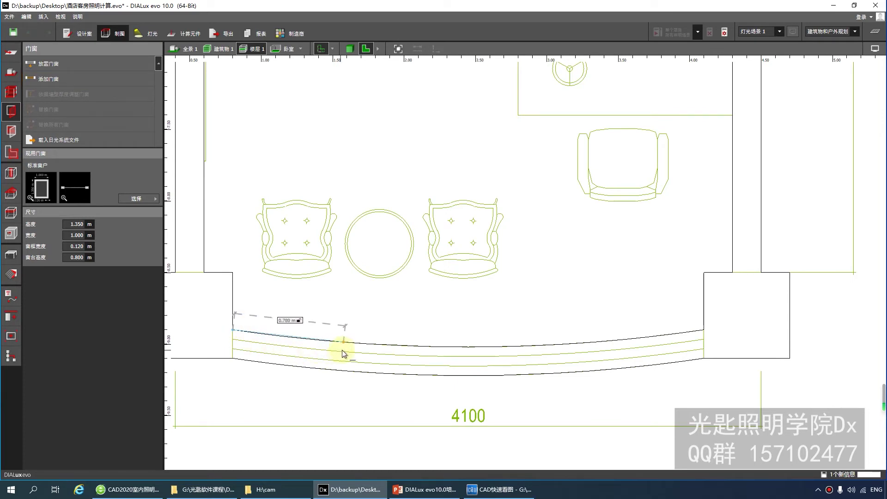
click(387, 344)
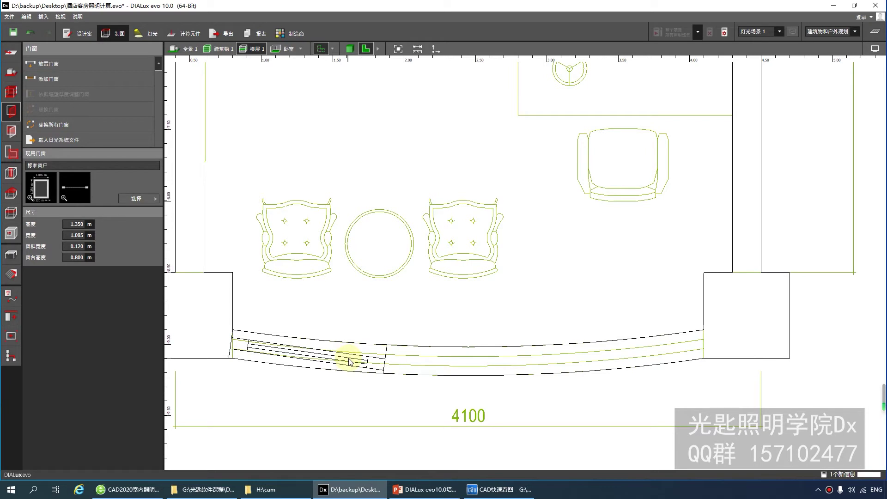
Inspect the new curved-wall window in 3D and set its frame width (窗框宽度) to 0.05 m
click(350, 49)
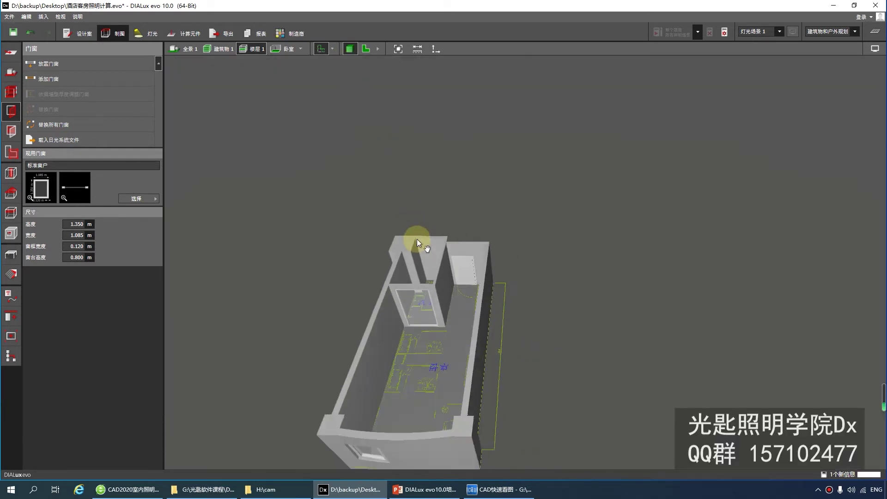
drag(417, 240, 442, 251)
scroll(442, 254, up, 5)
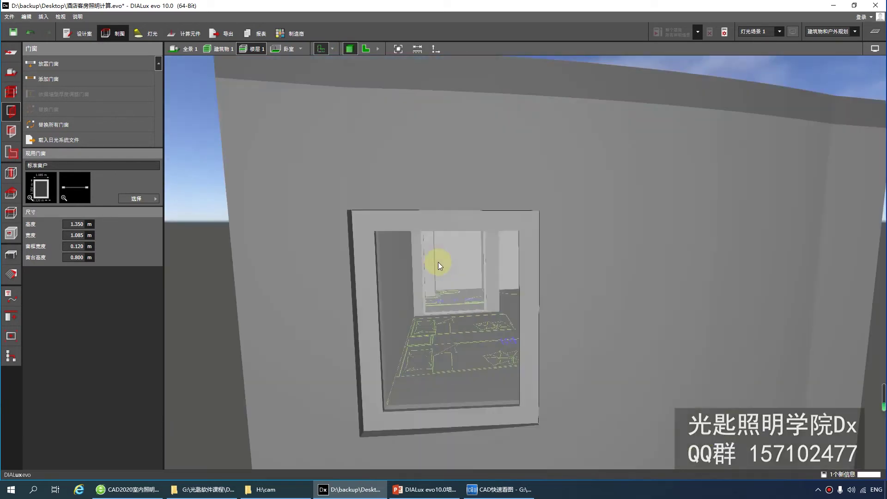
scroll(430, 259, up, 2)
scroll(414, 248, down, 6)
scroll(393, 234, up, 6)
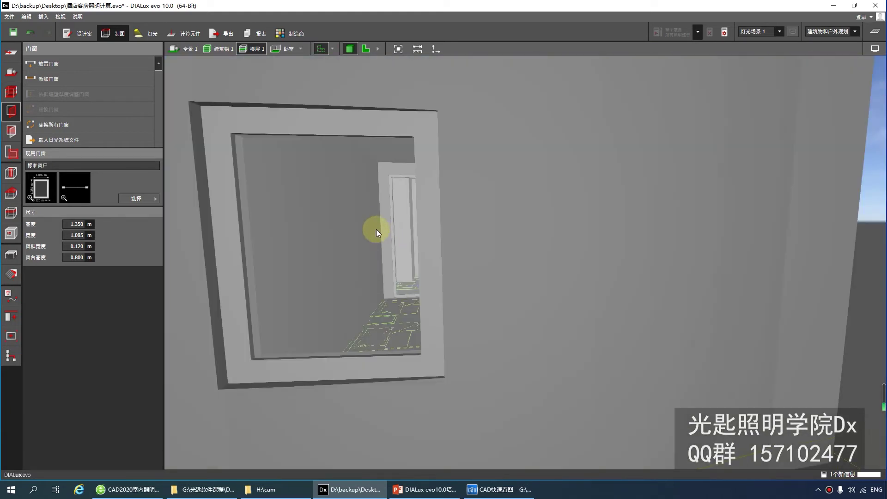
scroll(376, 229, down, 5)
click(353, 212)
scroll(339, 272, up, 3)
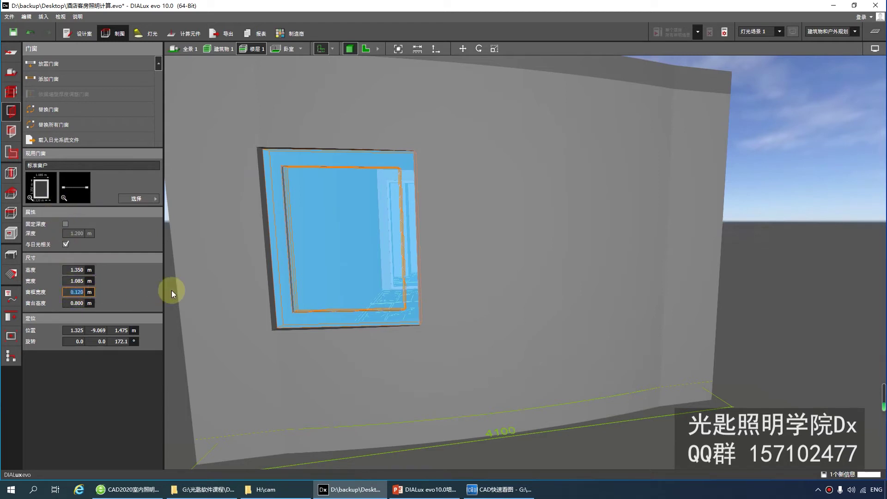
text(0.05)
key(Return)
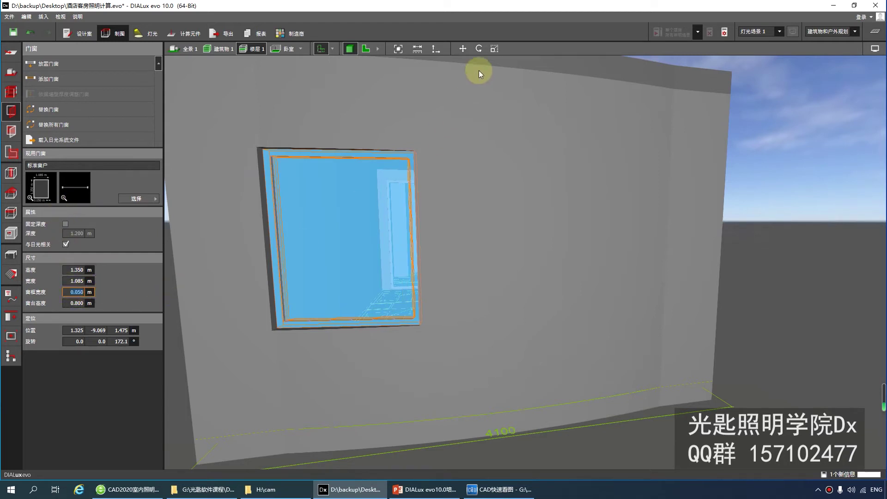
Stretch the curved-wall window down and up to nearly full room height, 2.530 m high with a 0.016 m sill height
click(495, 49)
drag(464, 178, 623, 289)
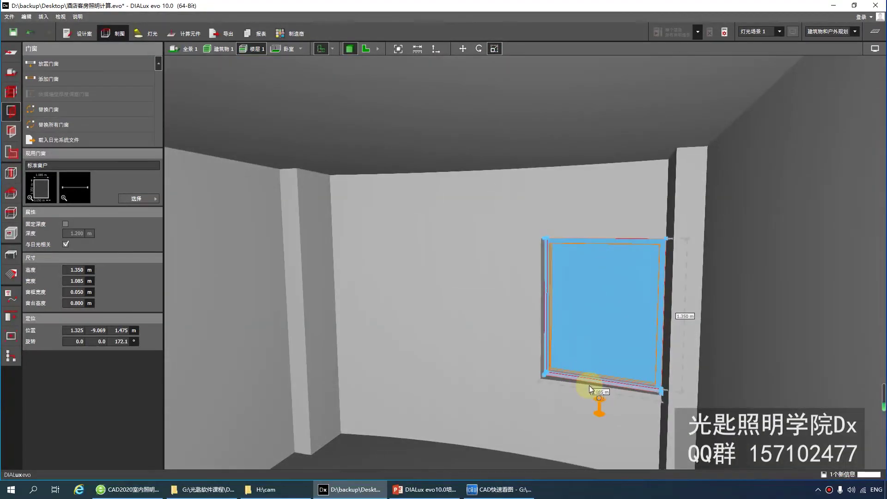
drag(589, 385, 582, 470)
drag(564, 391, 559, 226)
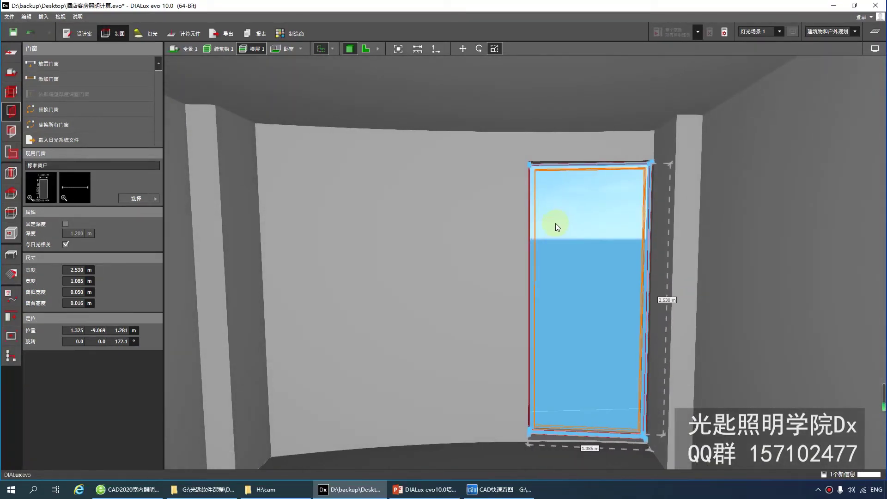
In the floor plan, rotate the curved-wall window to 175.1° and move it along the wall to position 1.389, -9.071 m
click(366, 49)
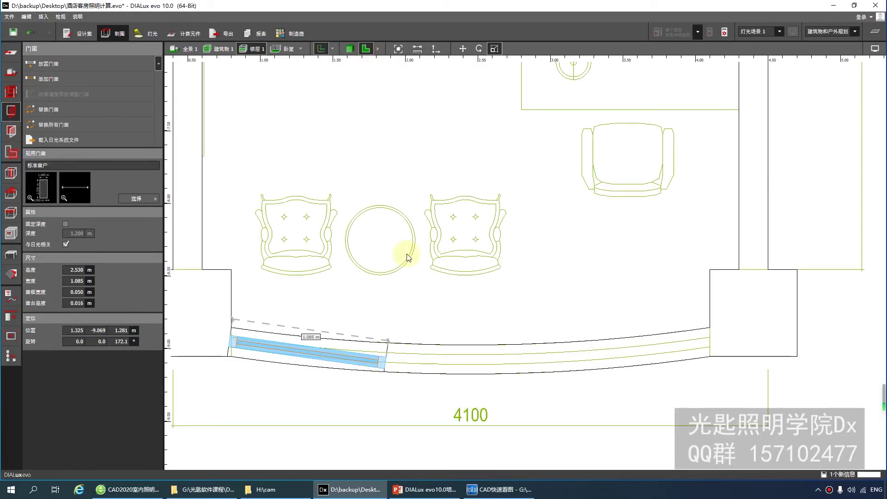
scroll(326, 332, up, 2)
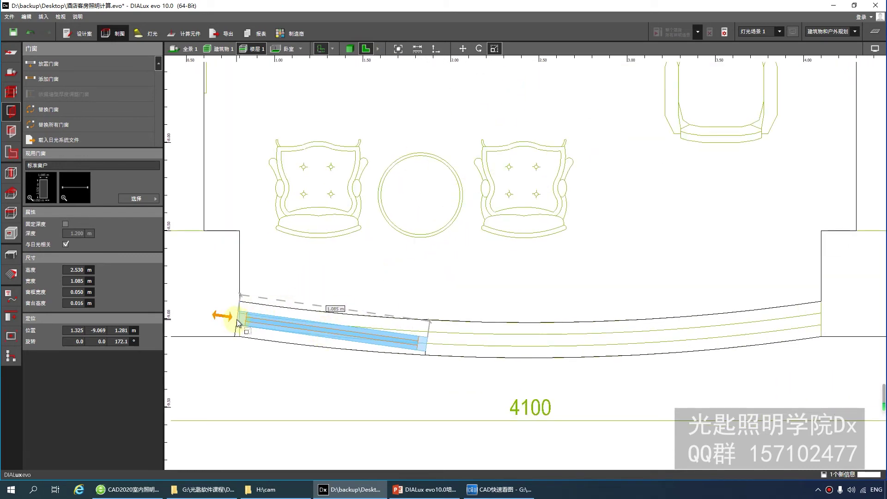
click(479, 49)
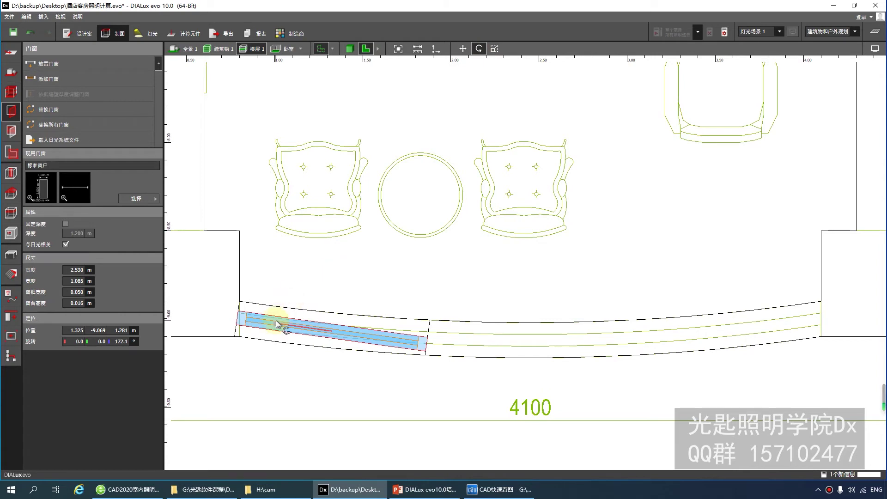
drag(275, 326, 282, 336)
click(462, 48)
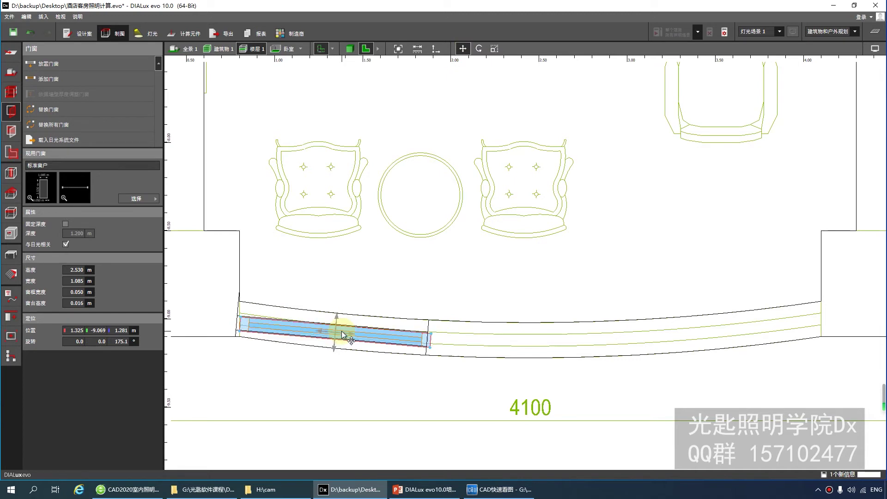
mouse_move(343, 333)
mouse_down()
mouse_move(356, 319)
mouse_move(348, 335)
mouse_move(342, 329)
mouse_move(356, 331)
mouse_move(347, 334)
mouse_up()
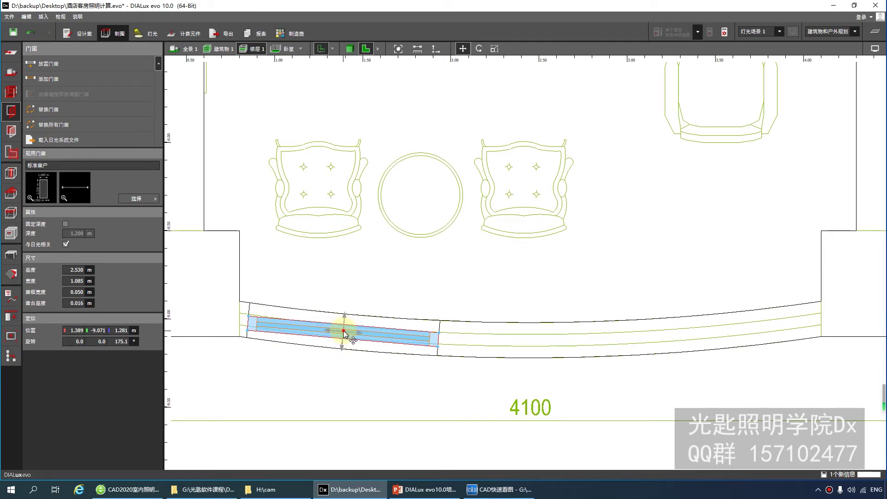
Move the curved-wall window to position 1.376, -9.055 m so it fits inside the wall thickness, and deselect it
mouse_move(344, 331)
mouse_down()
mouse_move(363, 331)
mouse_move(341, 331)
mouse_move(351, 335)
mouse_up()
scroll(437, 278, down, 3)
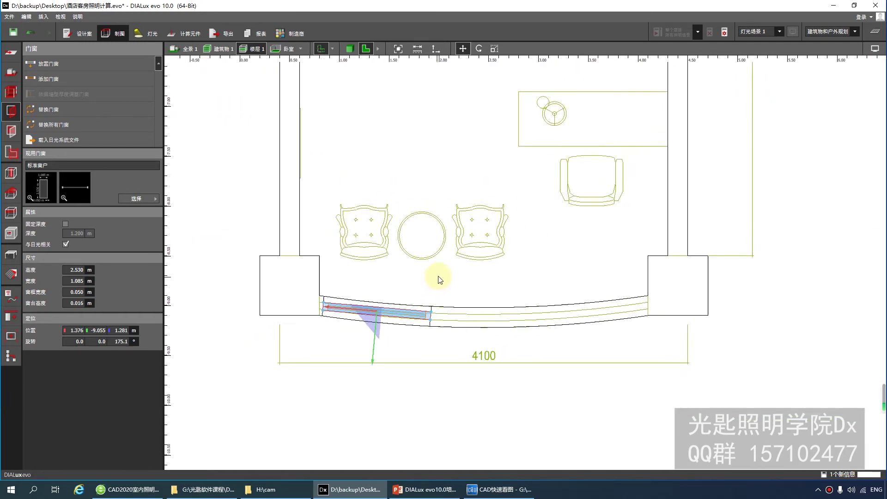
scroll(418, 277, up, 3)
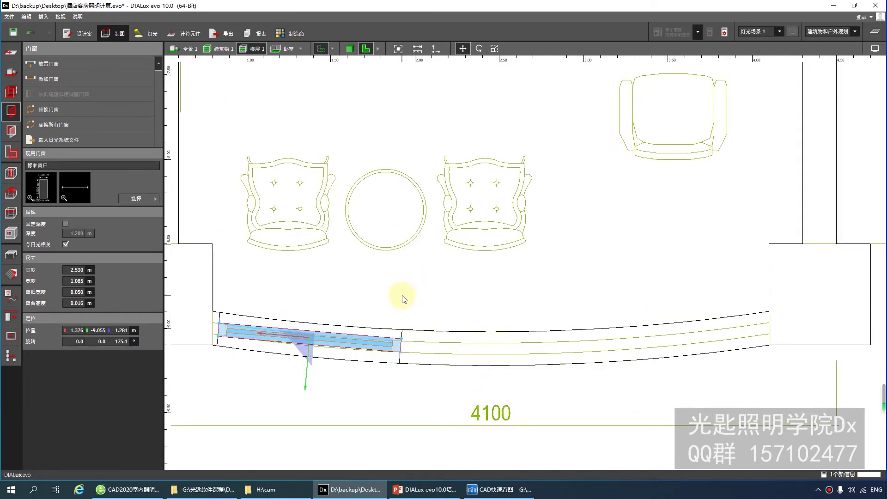
click(375, 310)
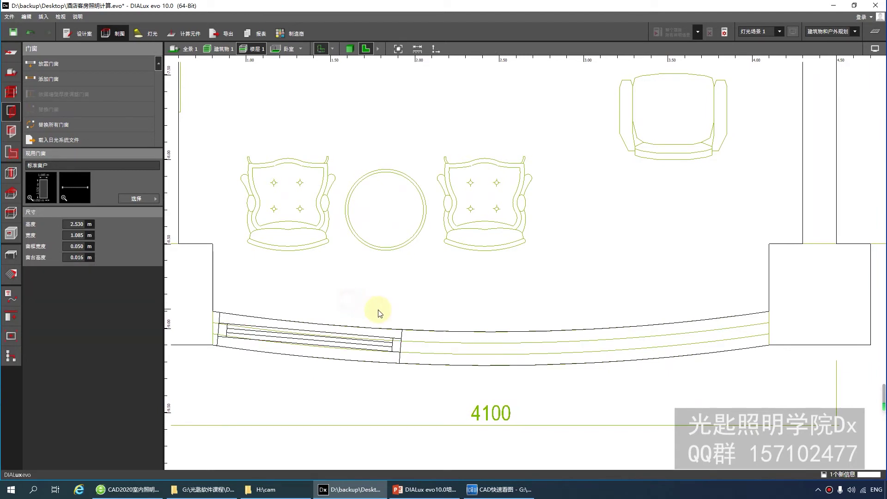
Check the curved-wall window in 3D and review its height, width and frame width in the floor plan
click(350, 49)
drag(448, 177, 454, 196)
click(366, 48)
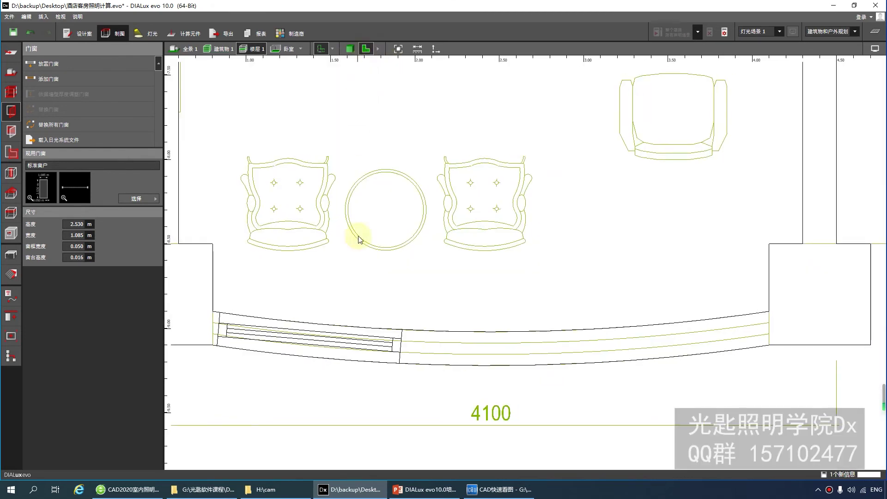
click(349, 344)
scroll(551, 342, down, 2)
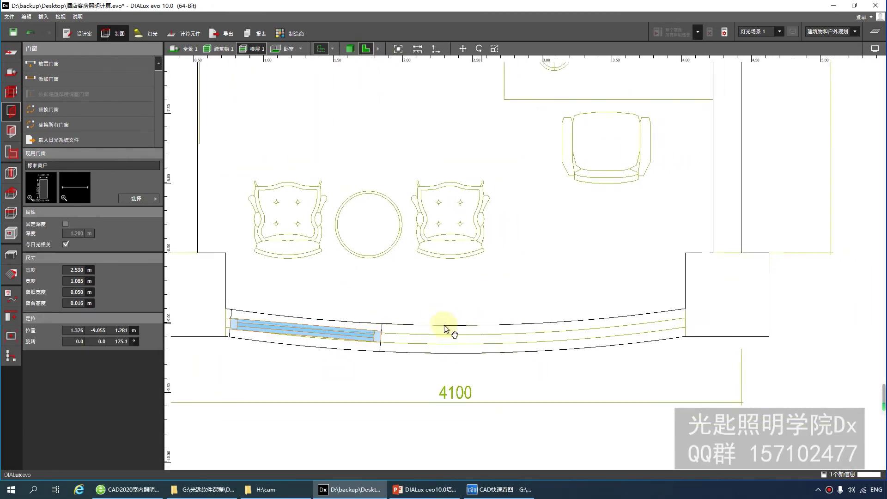
scroll(401, 346, down, 1)
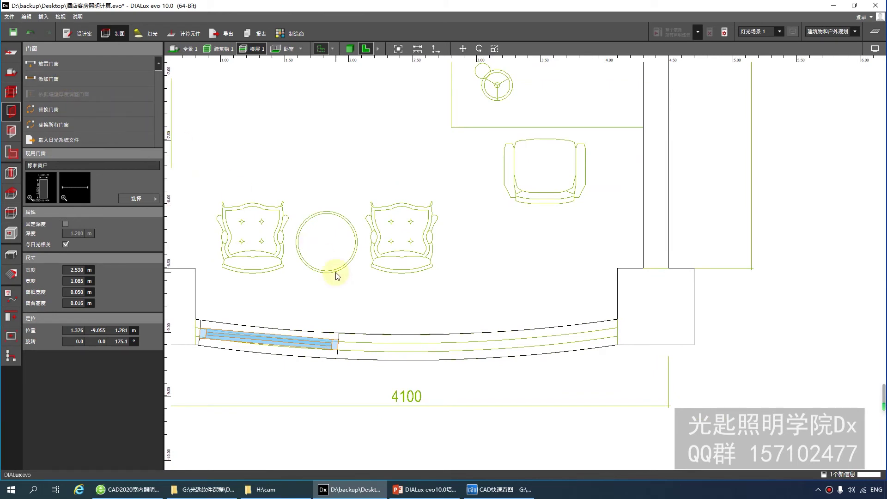
middle_drag(330, 271, 334, 276)
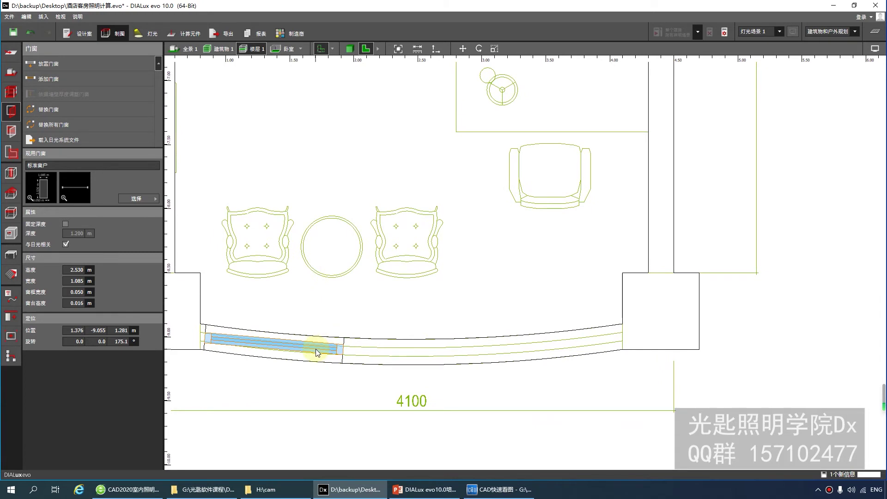
click(77, 269)
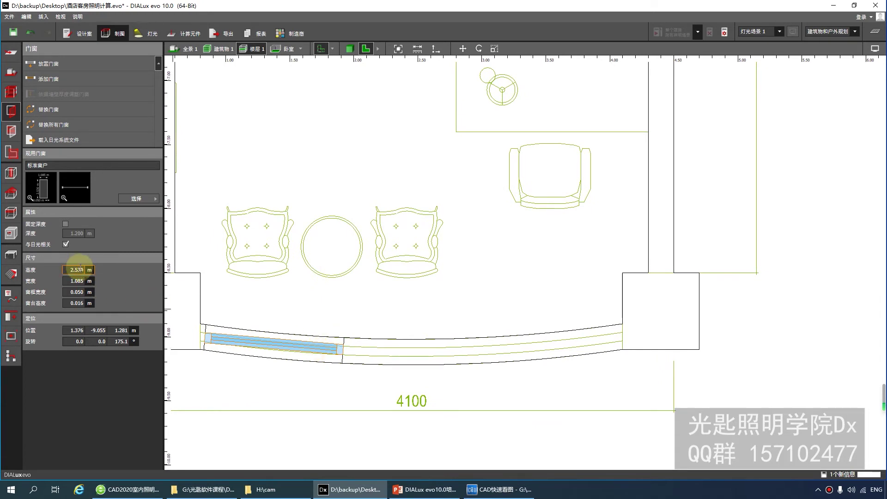
click(86, 282)
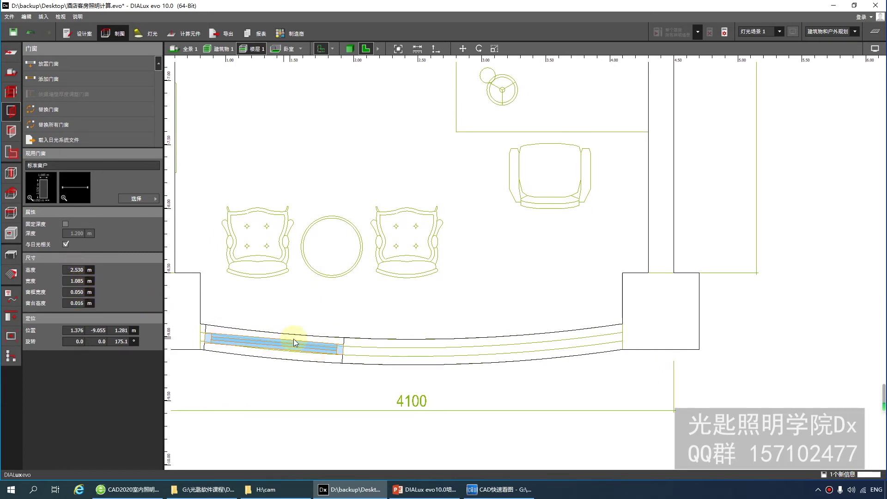
click(79, 292)
Try to add a second standard window in the curved wall, starting at the end of the existing one
click(56, 80)
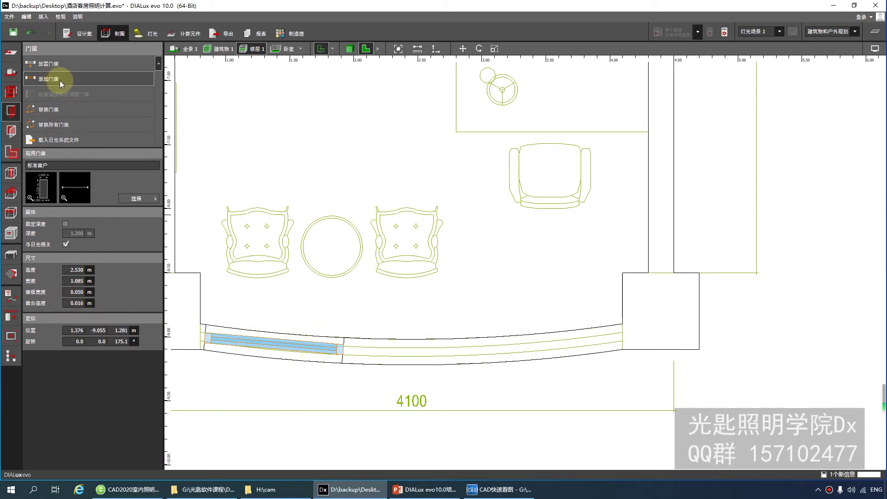
click(59, 81)
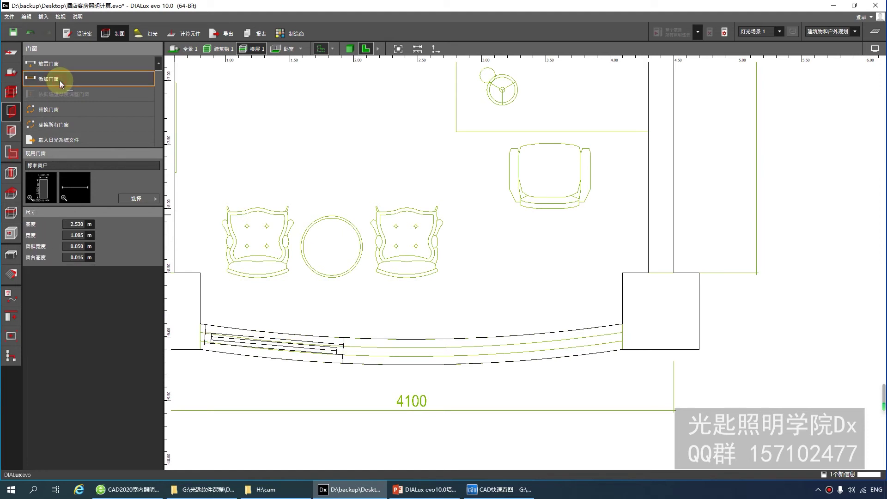
click(345, 340)
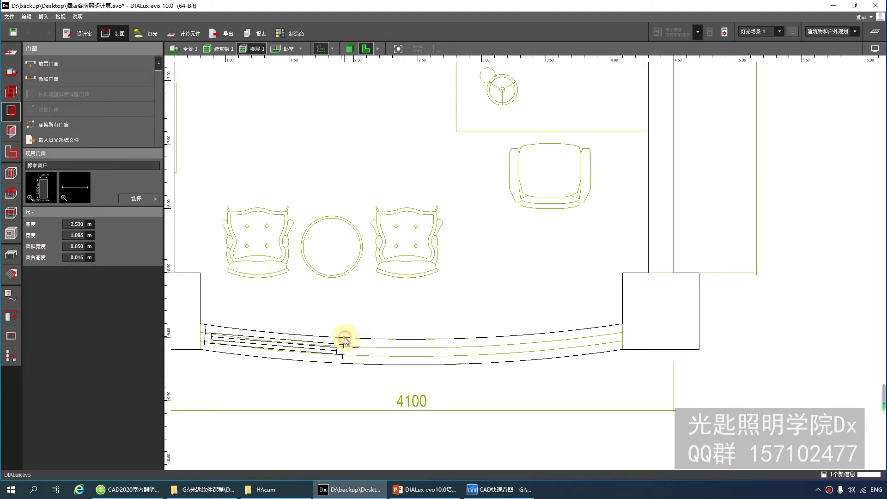
click(477, 342)
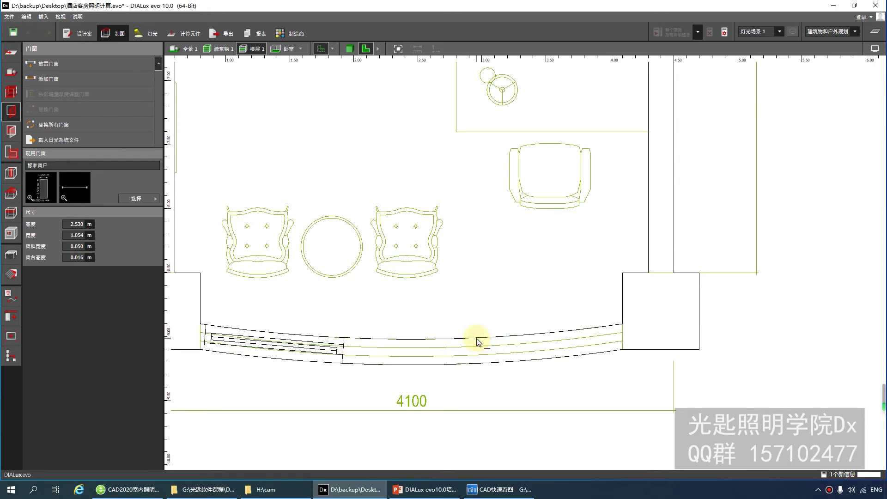
click(346, 342)
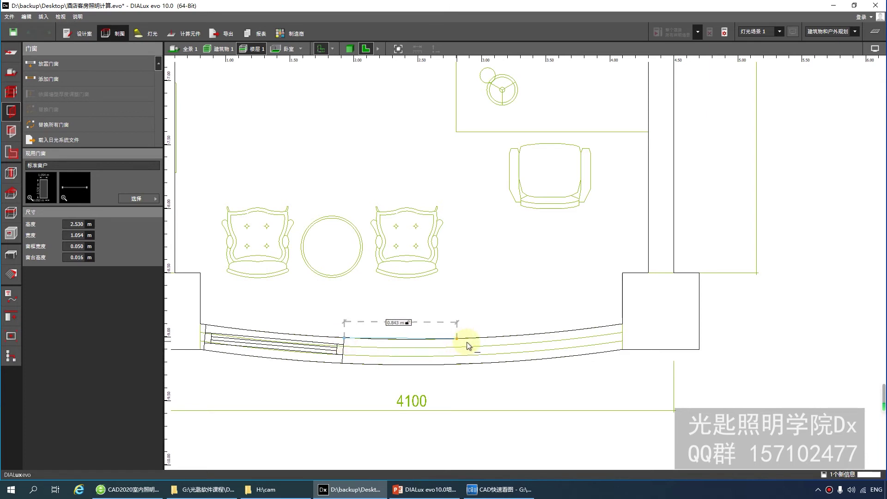
click(484, 342)
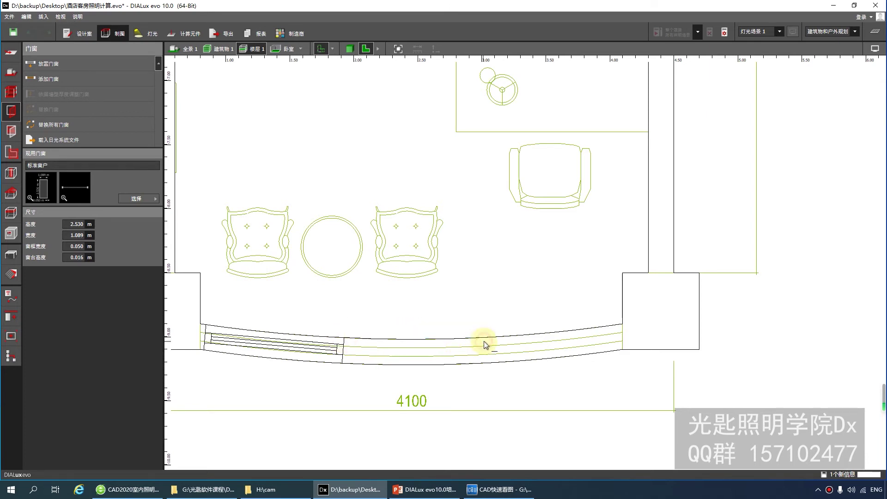
click(346, 355)
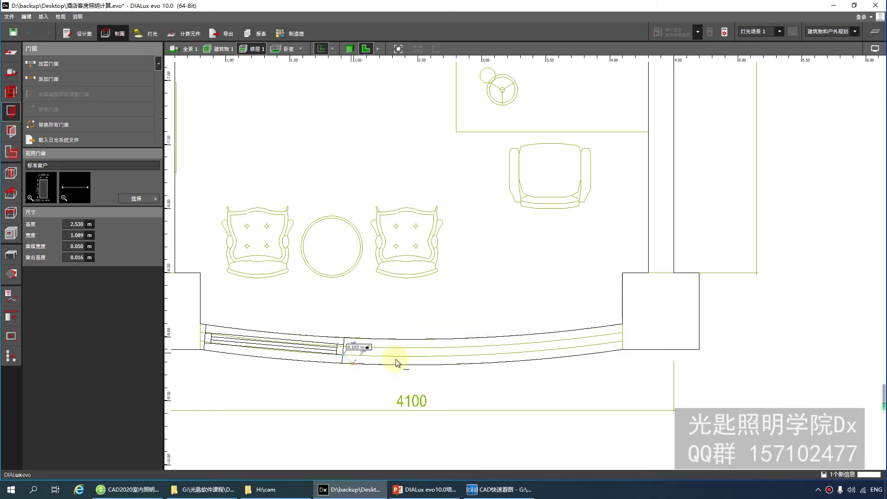
click(498, 356)
scroll(373, 351, up, 2)
scroll(372, 352, down, 3)
scroll(373, 351, up, 2)
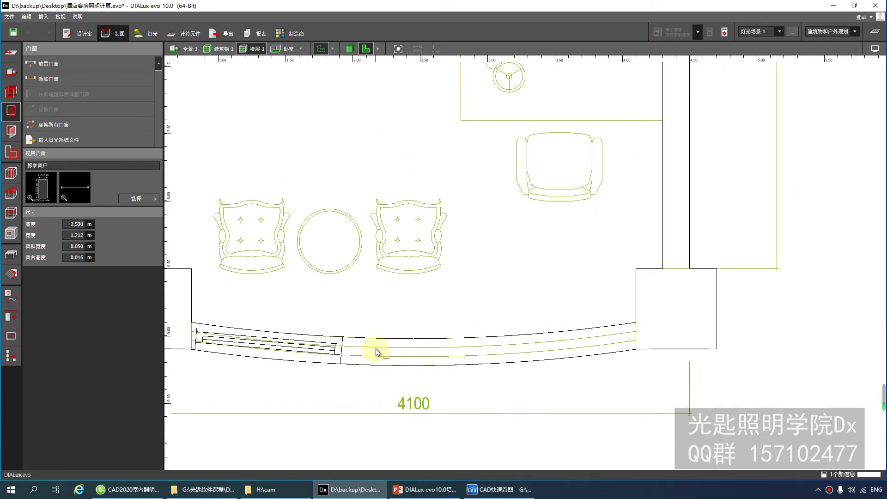
key(Escape)
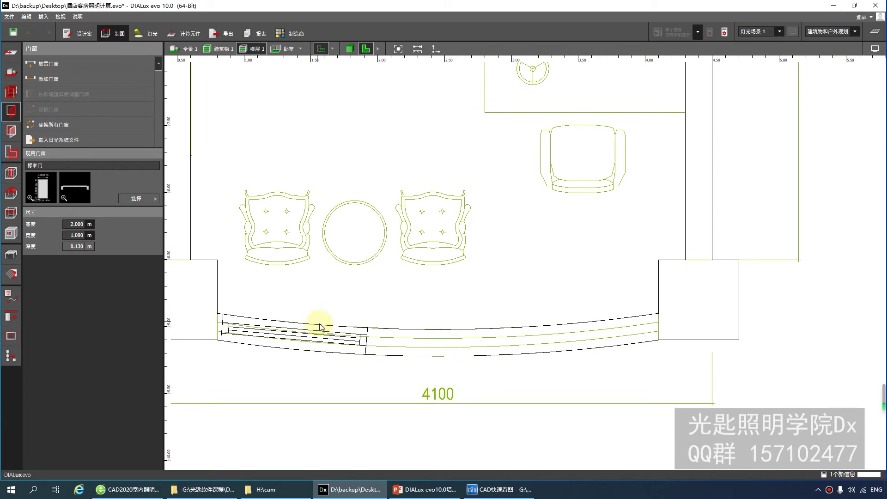
Copy the existing curved-wall window along the wall, placing the copy directly beside it at position 2.457, -9.149 m
click(354, 342)
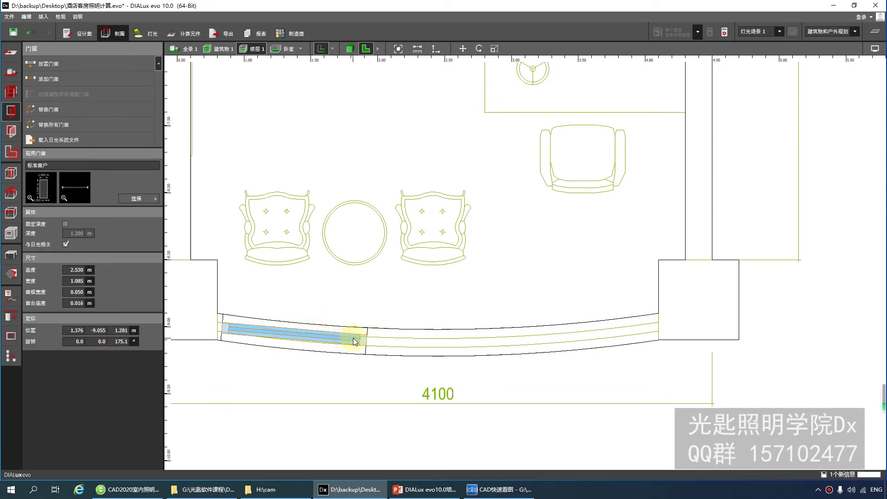
scroll(376, 334, down, 3)
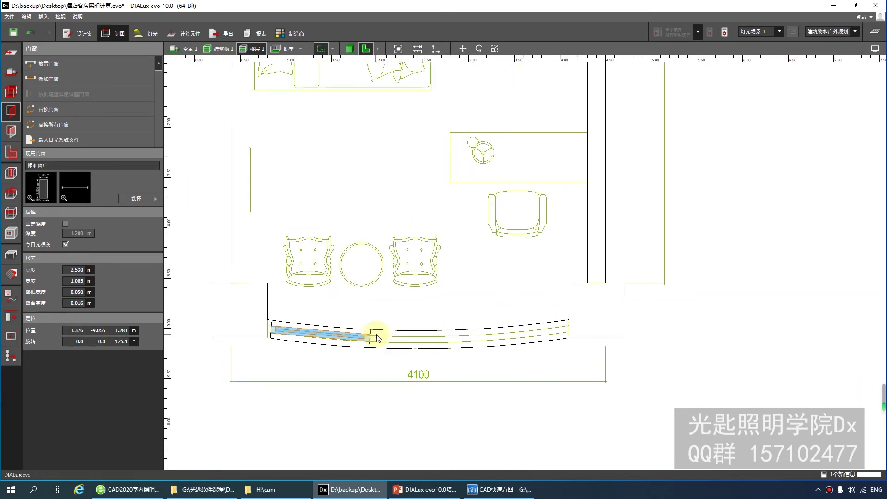
scroll(376, 335, up, 2)
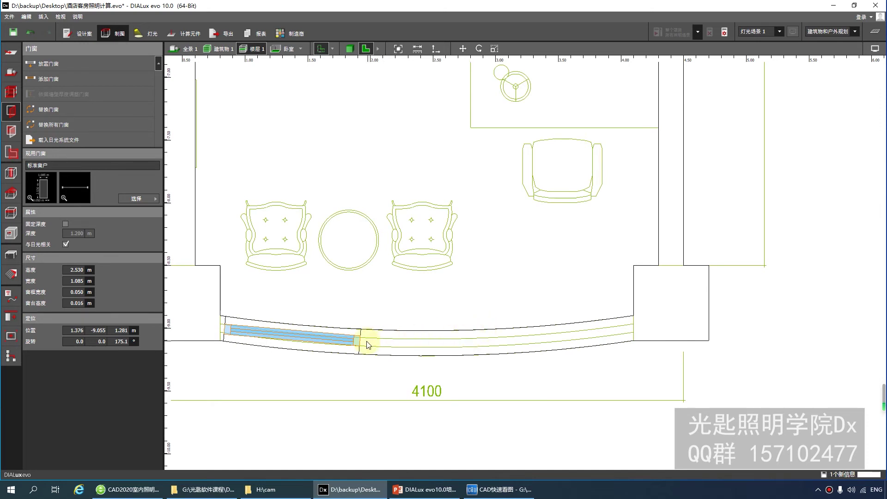
click(291, 338)
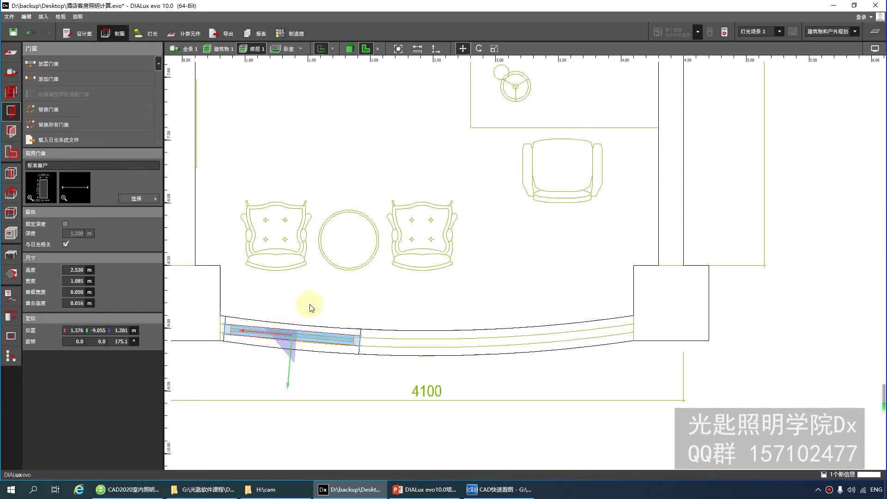
drag(295, 334, 443, 346)
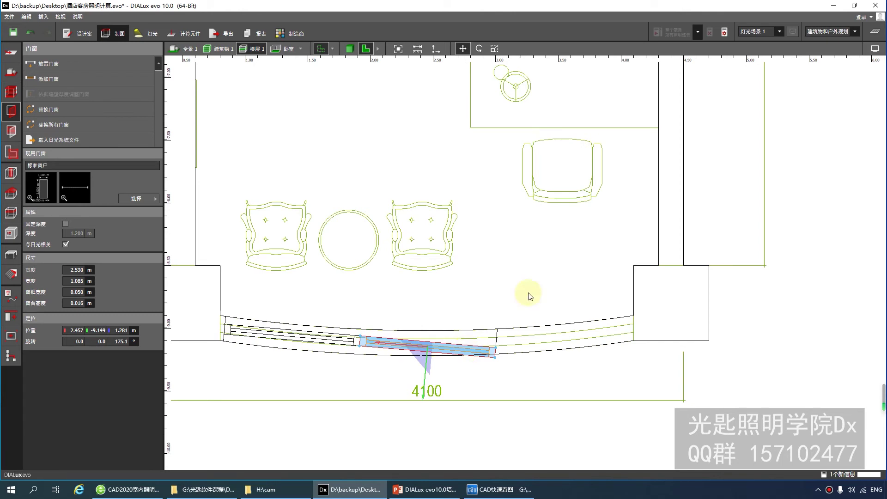
Rotate the copied window to 178.4° and move it to position 2.470, -9.123 m inside the curved wall
click(479, 48)
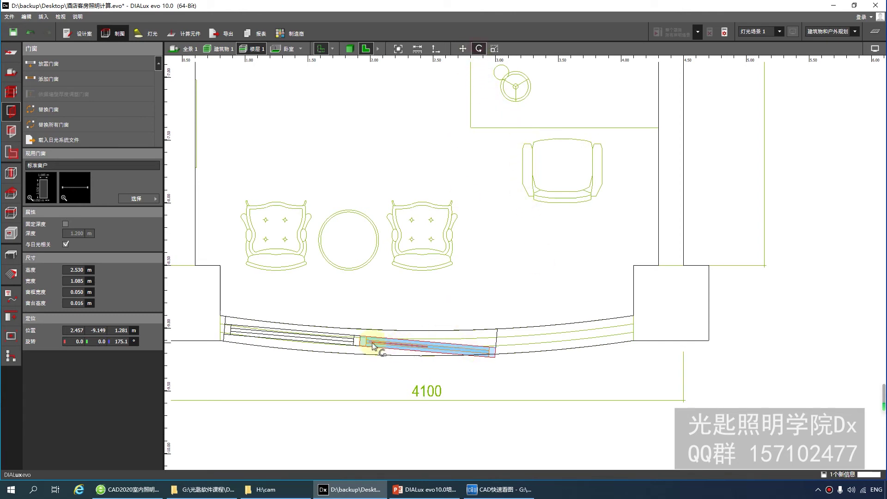
drag(369, 341, 375, 344)
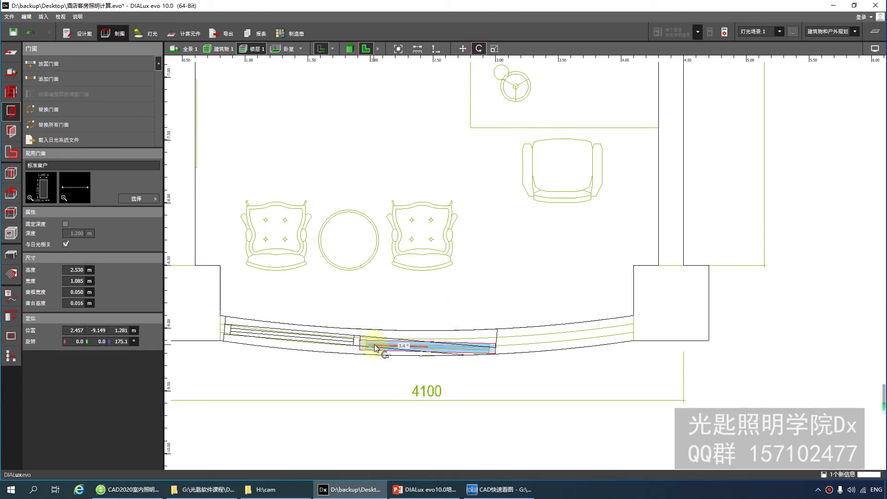
click(430, 349)
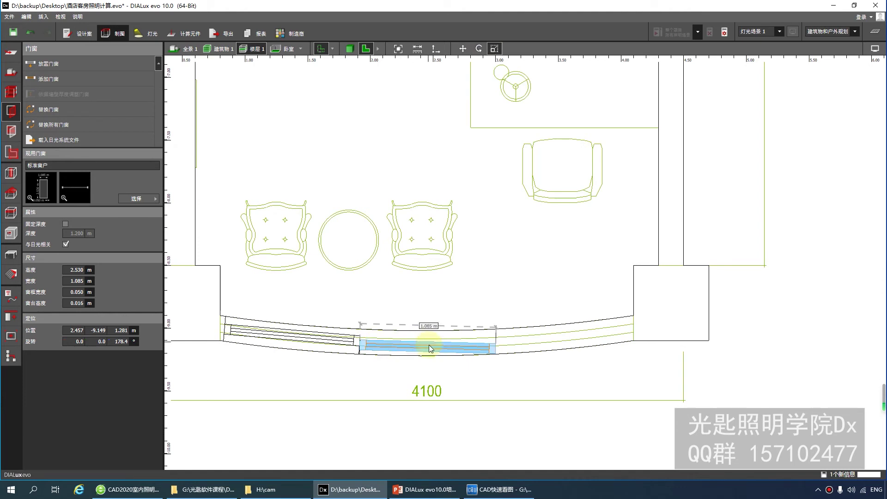
click(462, 48)
scroll(422, 350, up, 3)
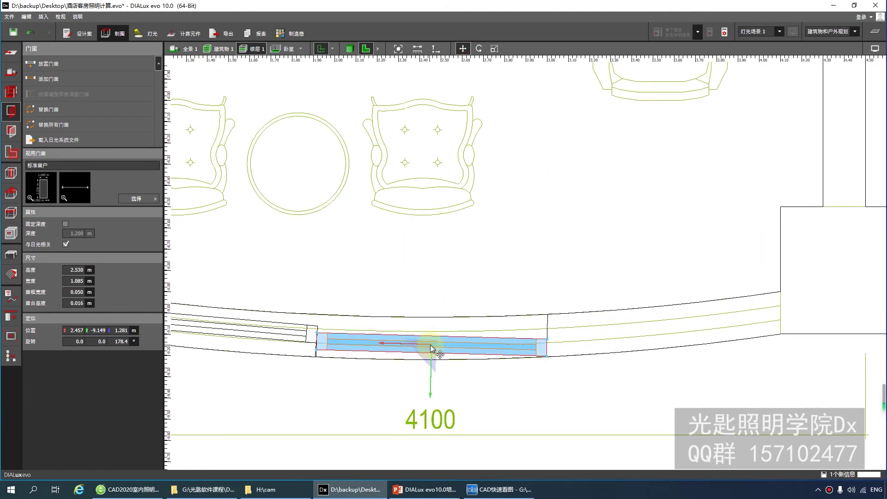
drag(431, 345, 433, 340)
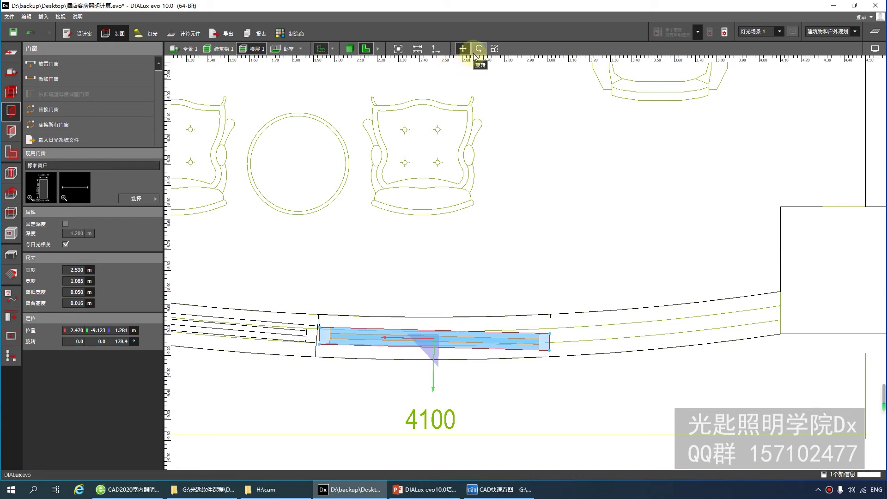
scroll(426, 259, down, 2)
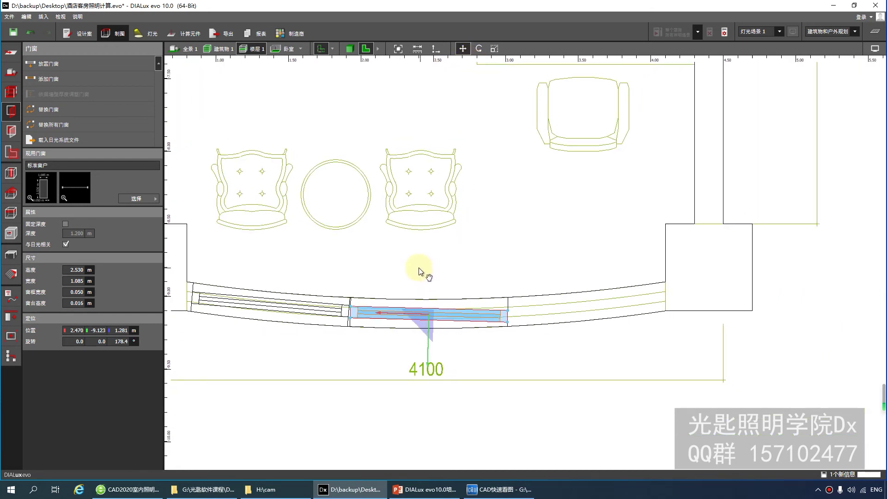
scroll(419, 268, up, 1)
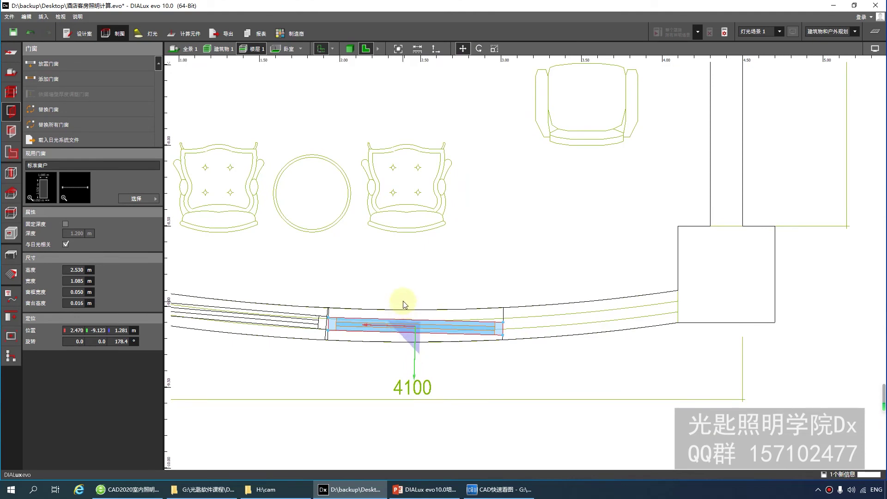
Rotate the copied window to 179.8° and shift it toward the room to position 2.470, -9.104 m
click(480, 50)
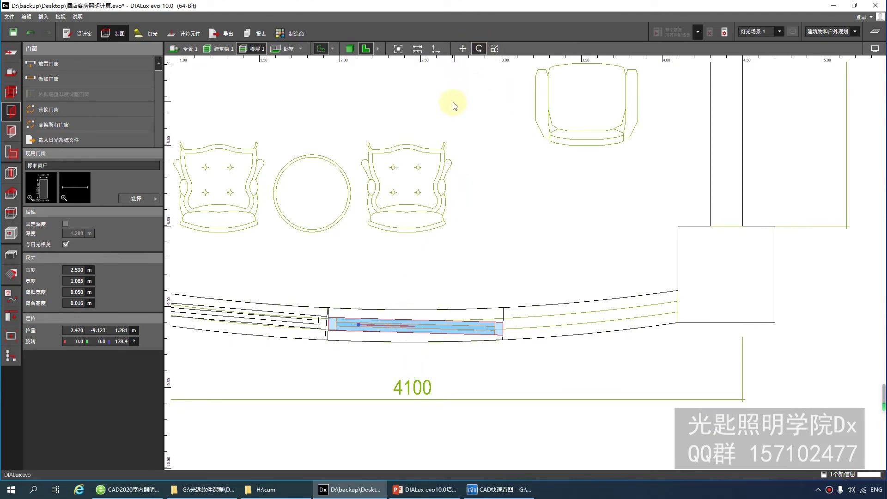
drag(358, 328, 365, 326)
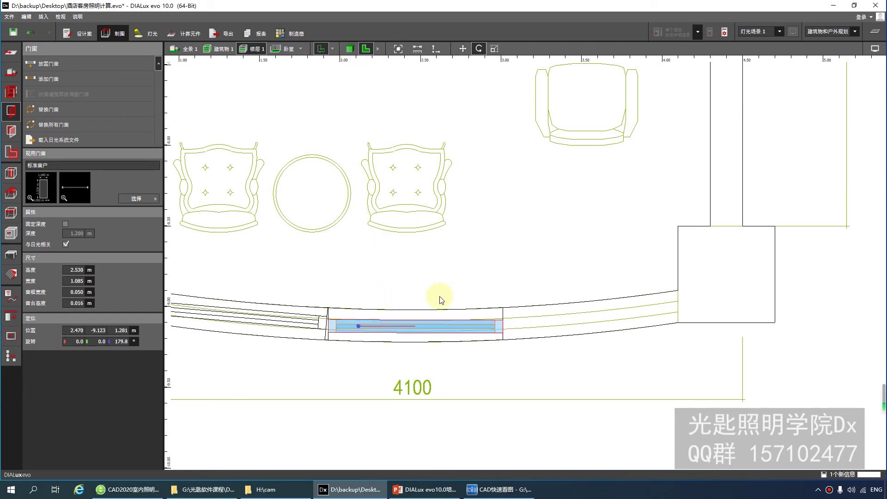
click(463, 49)
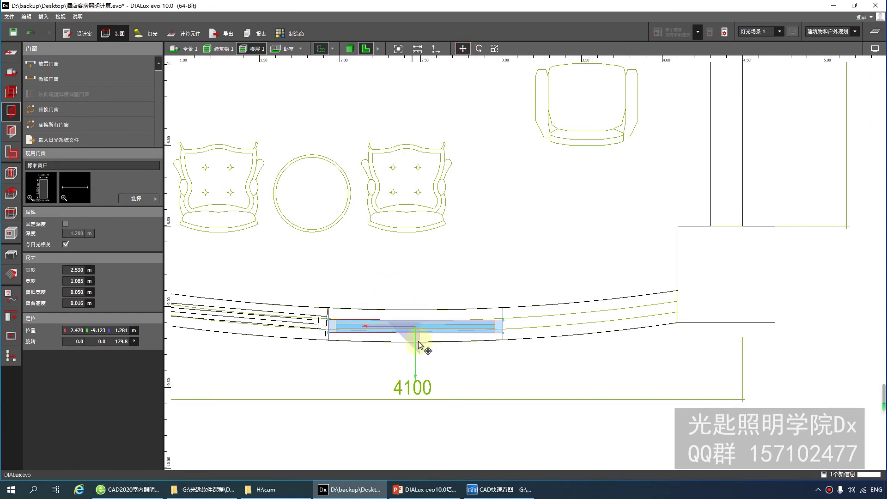
drag(417, 360, 416, 359)
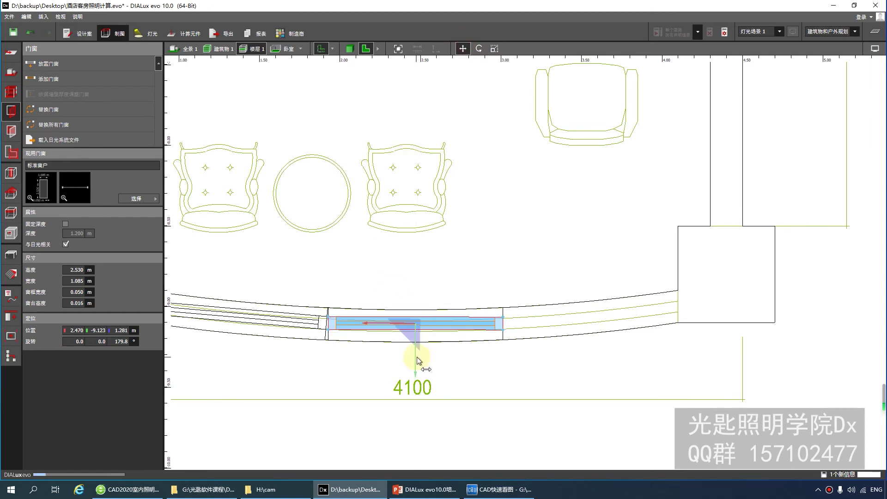
scroll(379, 315, down, 3)
scroll(410, 314, up, 3)
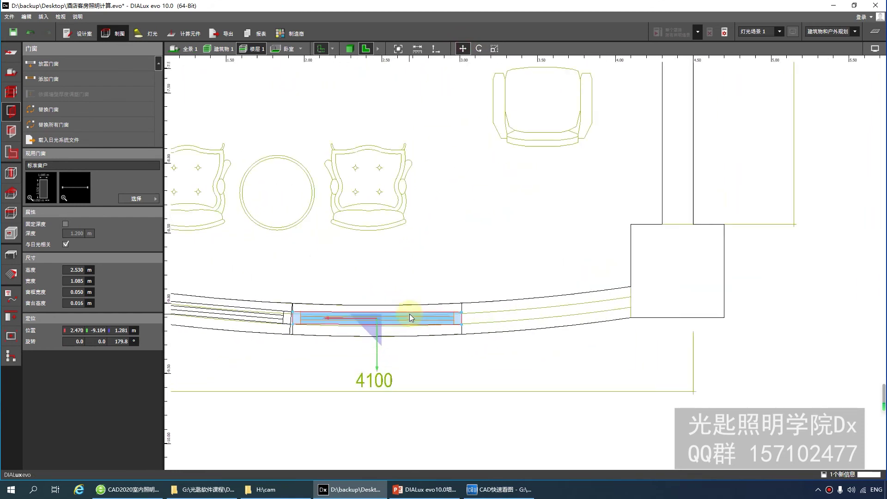
Copy the middle window along the curved wall, placing the copy directly beside it at position 3.554, -9.107 m
scroll(430, 296, down, 1)
scroll(417, 278, down, 2)
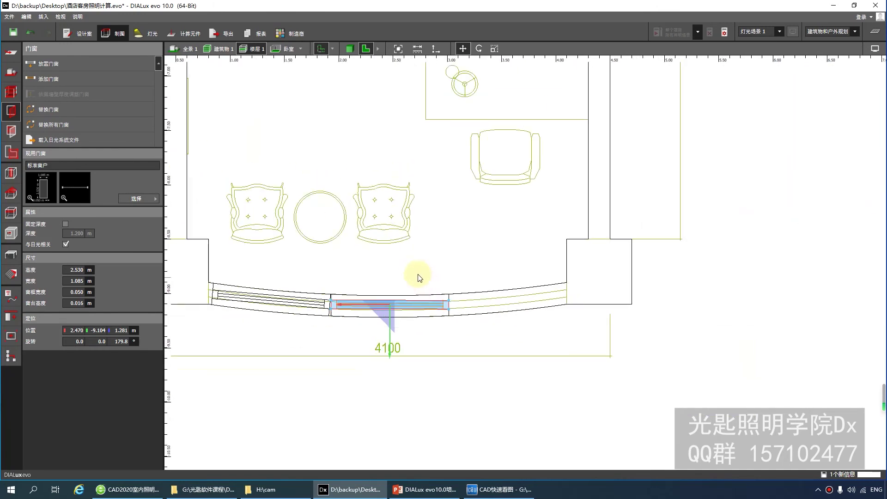
scroll(416, 272, up, 3)
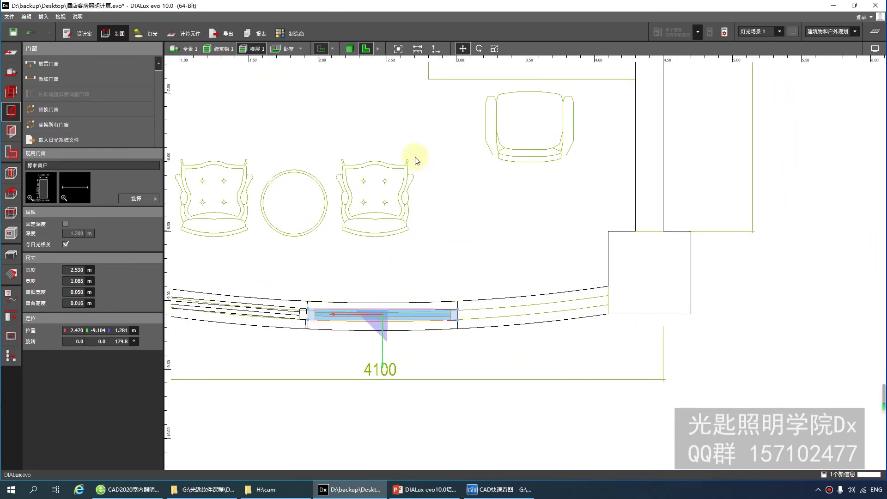
click(426, 248)
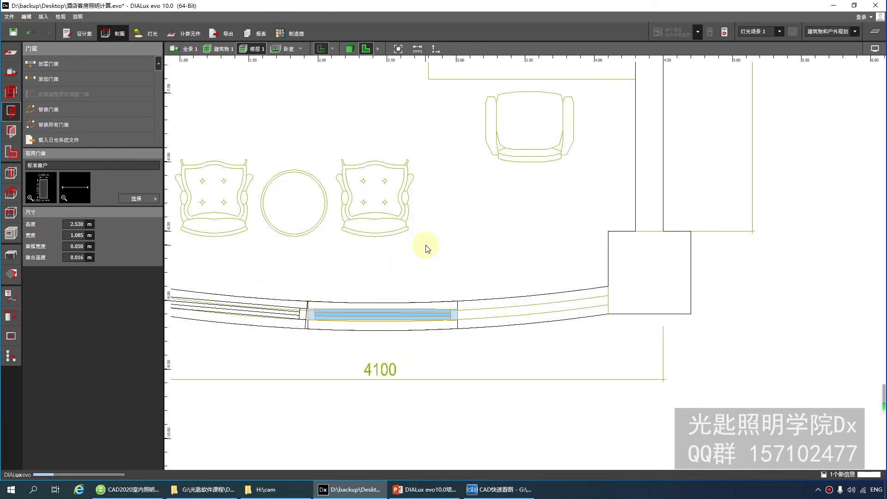
click(400, 323)
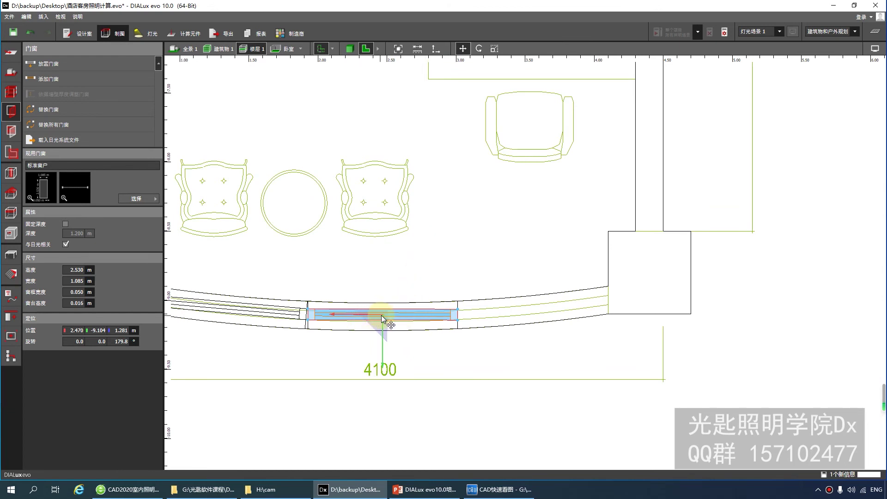
drag(381, 315, 533, 315)
click(533, 315)
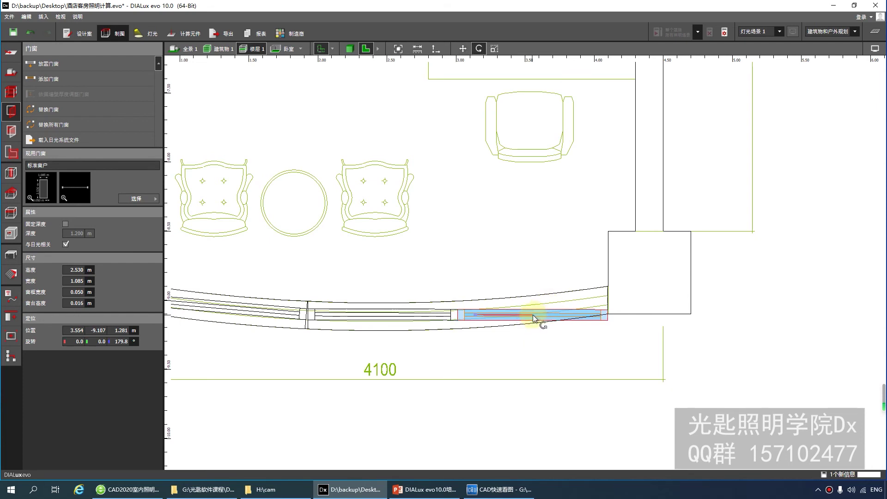
Rotate the third window to -171.9° and shift it toward the room to position 3.554, -9.040 m
click(532, 315)
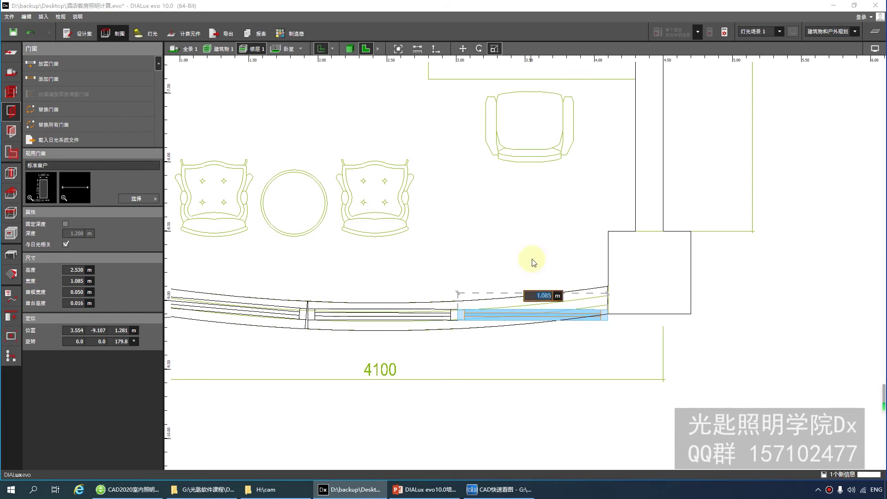
click(478, 49)
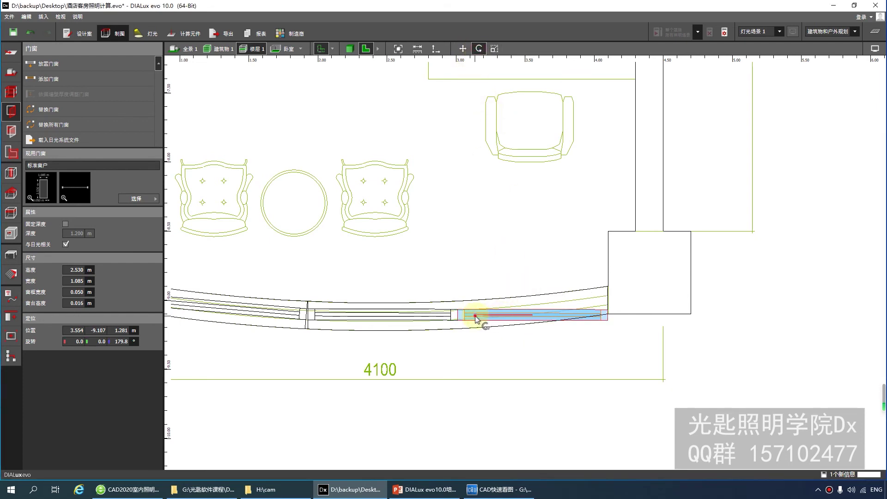
drag(476, 319, 482, 323)
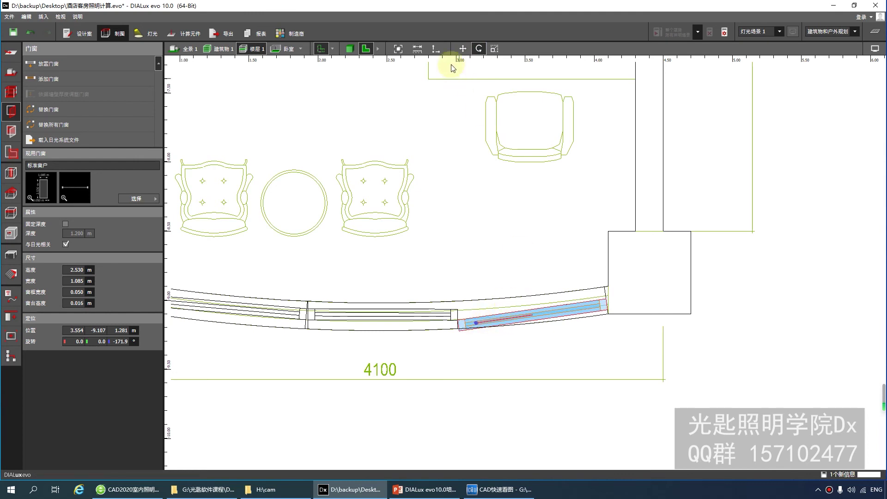
click(463, 48)
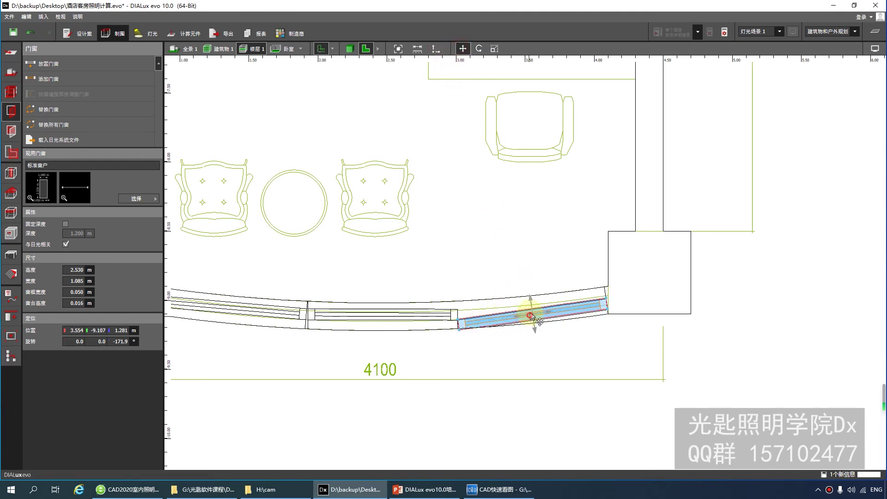
drag(532, 316, 530, 308)
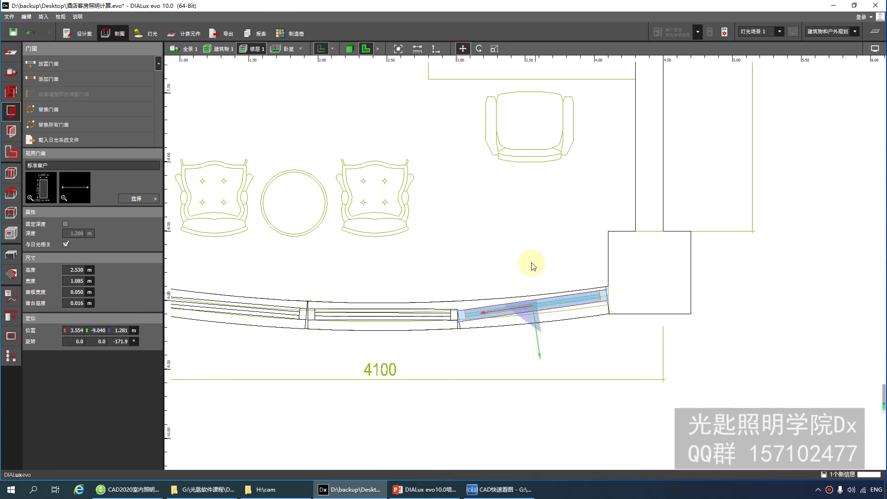
Fine-tune the third window in the curved wall, rotating it to -174.4° and moving it to position 3.558, -9.057 m
click(479, 49)
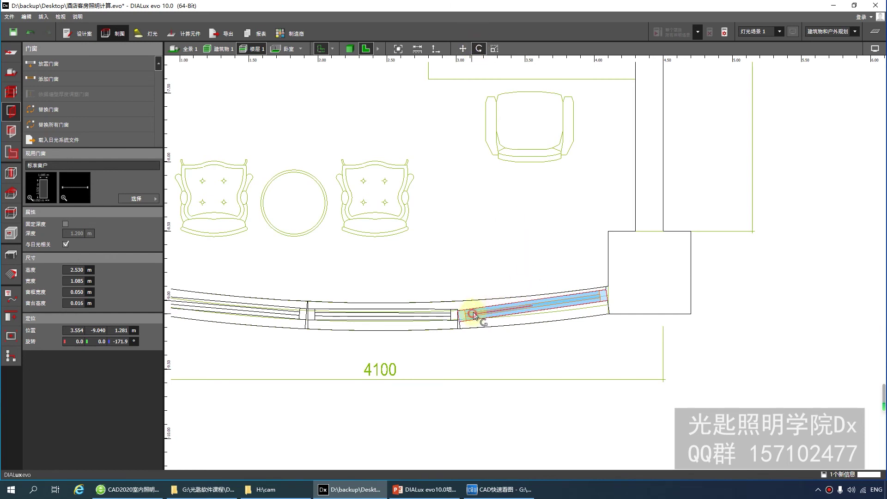
drag(474, 316, 476, 315)
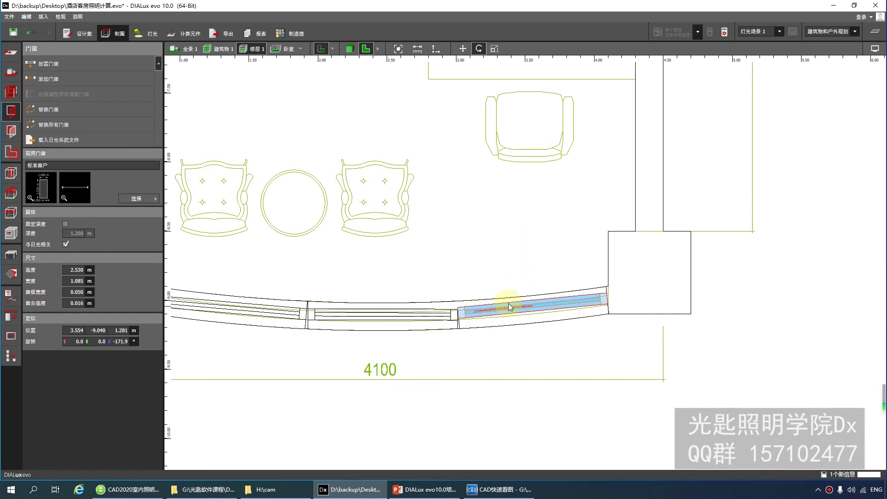
click(463, 49)
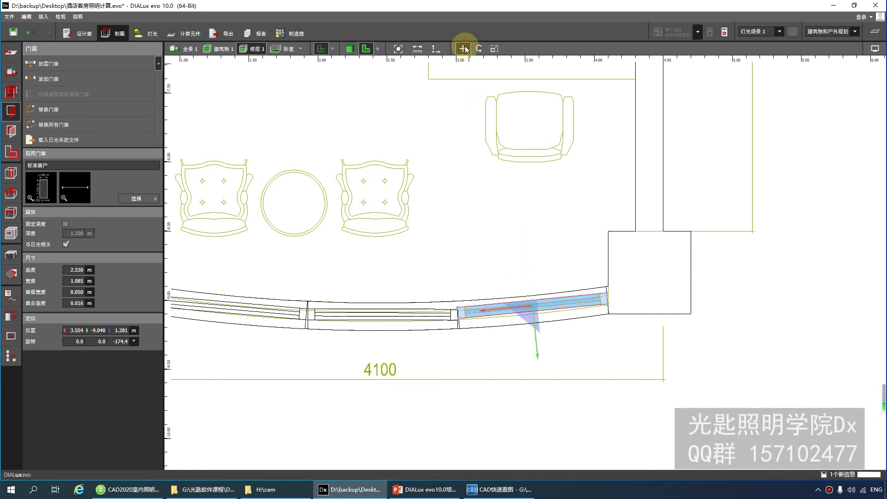
click(534, 308)
drag(534, 308, 582, 310)
scroll(466, 255, down, 3)
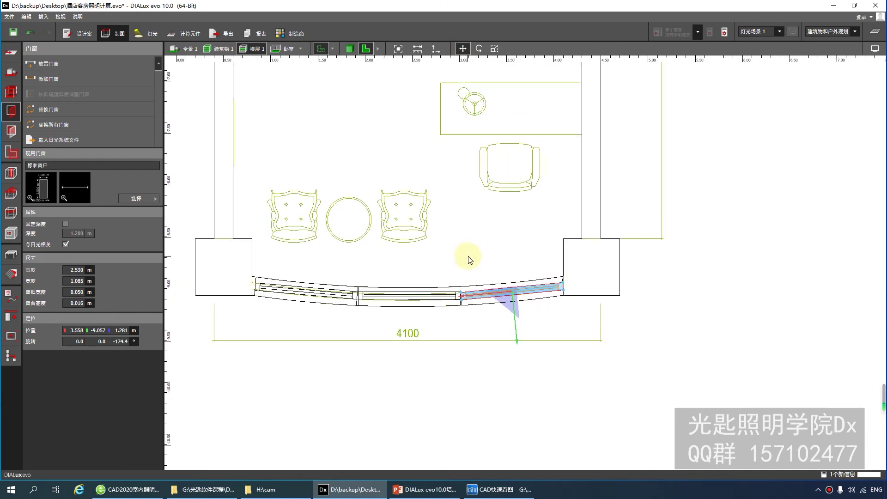
scroll(468, 257, up, 3)
click(471, 255)
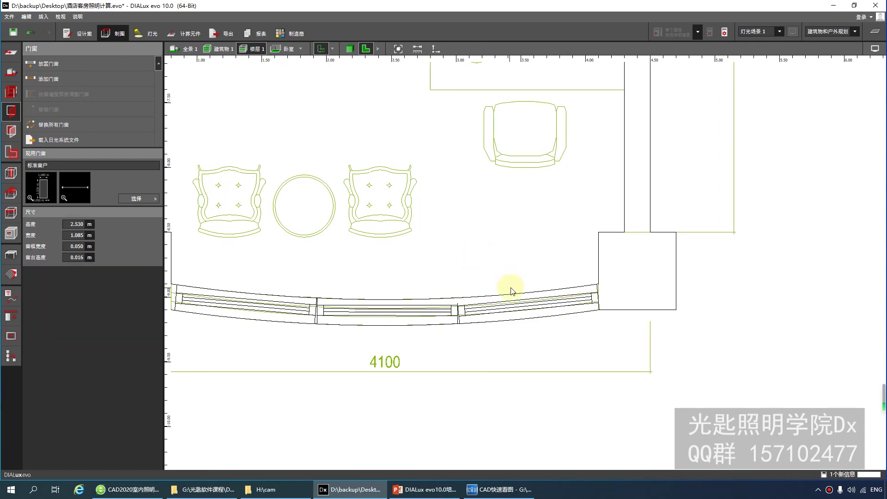
Check the third window's fit in the plan and inspect the row of windows and the room in 3D
click(503, 310)
scroll(517, 304, up, 3)
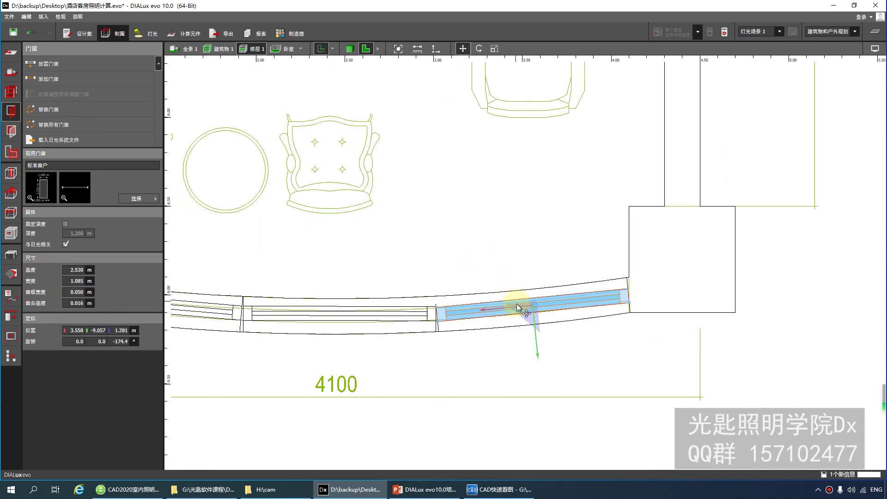
click(539, 337)
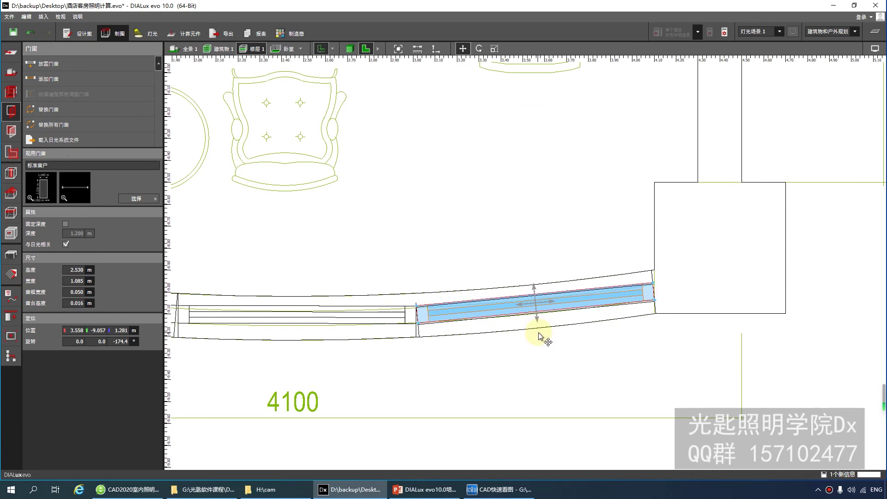
click(444, 211)
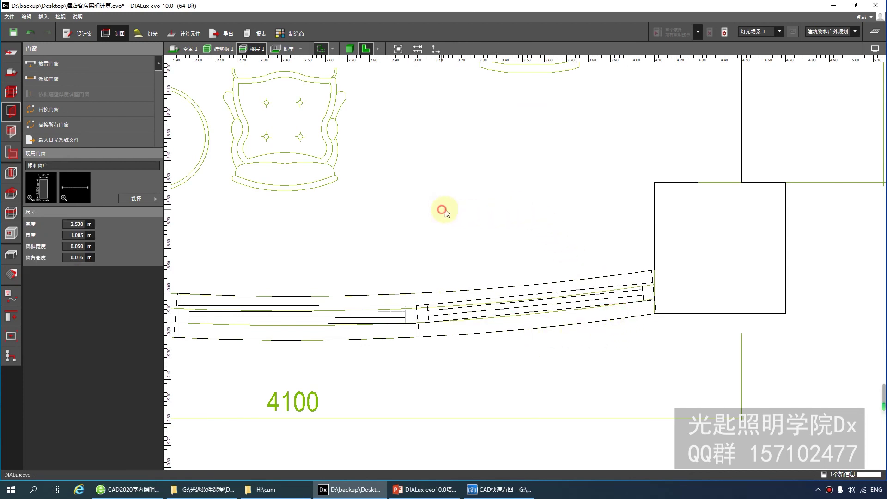
click(350, 48)
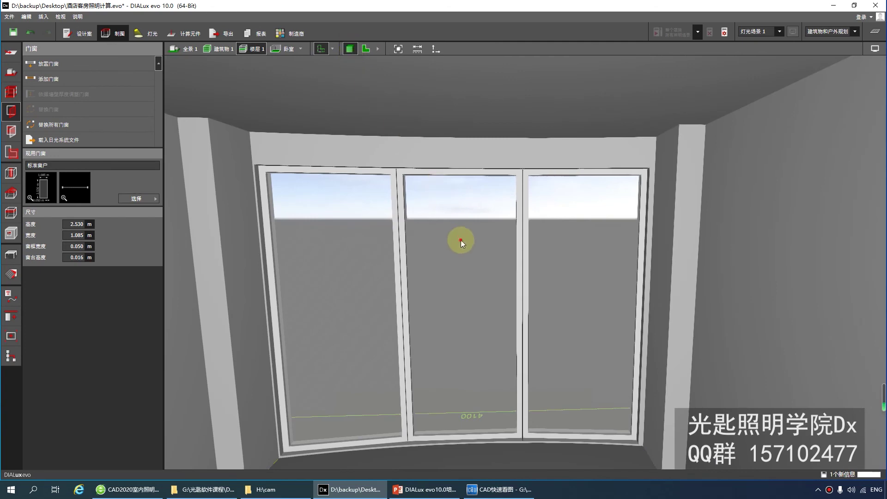
drag(461, 239, 276, 223)
scroll(445, 173, down, 5)
Choose the standard door as the active door type and show the bathroom doorway in the floor plan
click(141, 199)
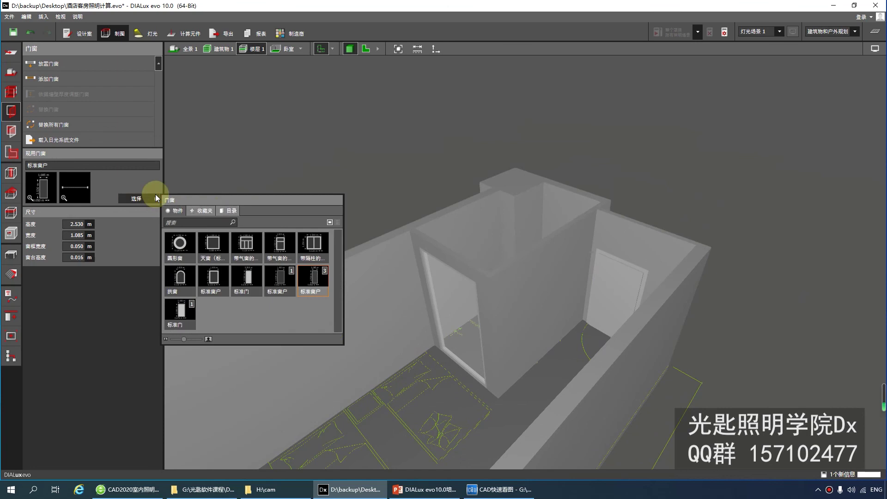
click(249, 277)
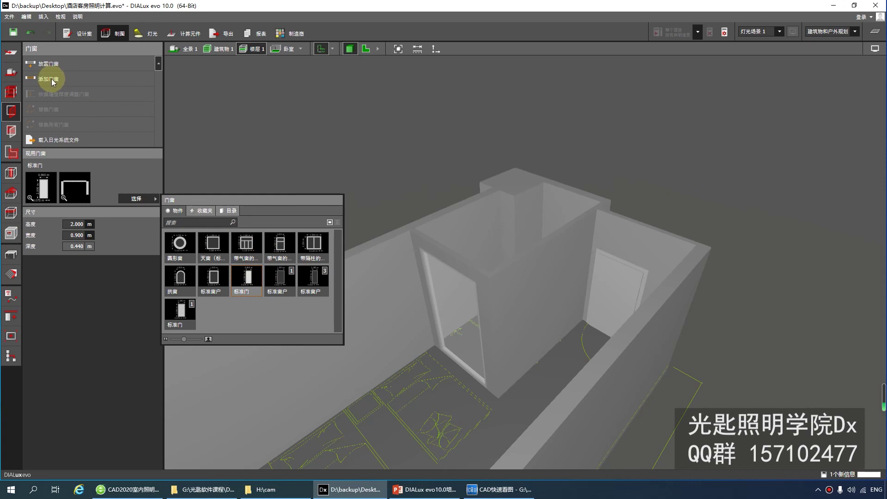
drag(448, 329, 445, 309)
drag(480, 266, 456, 341)
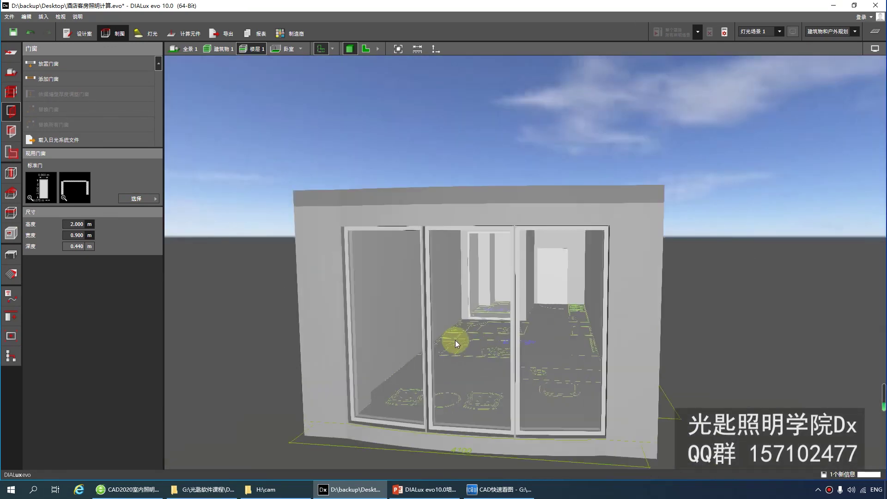
drag(434, 304, 325, 323)
click(366, 50)
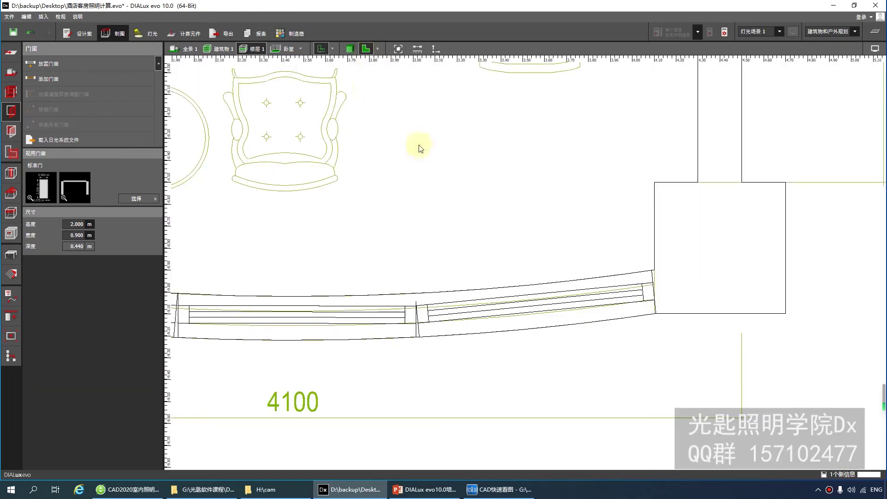
scroll(417, 183, up, 10)
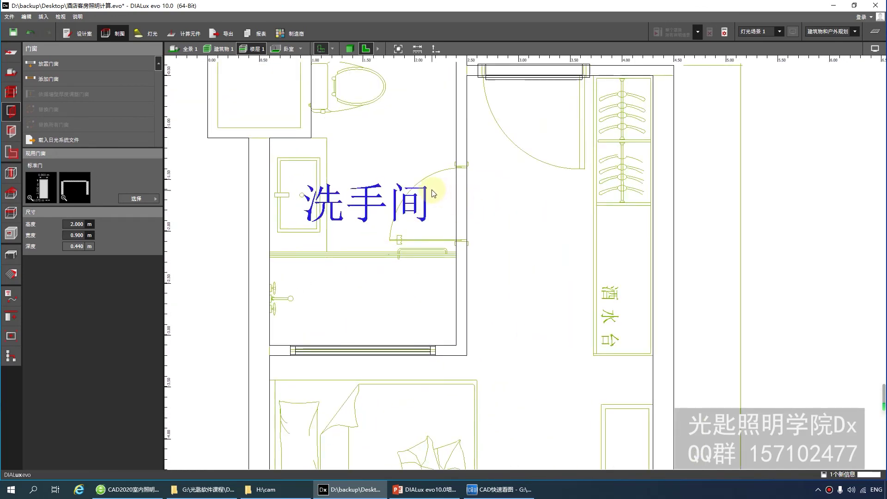
scroll(439, 234, down, 2)
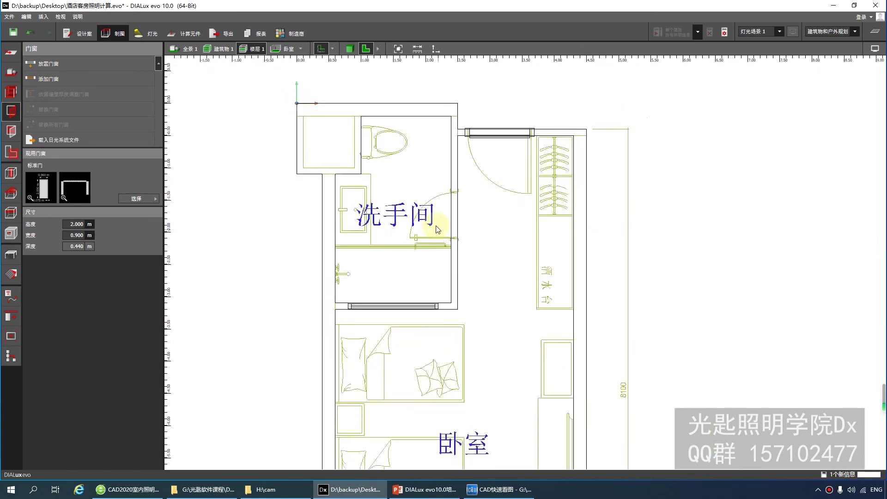
scroll(432, 234, up, 4)
scroll(455, 205, down, 1)
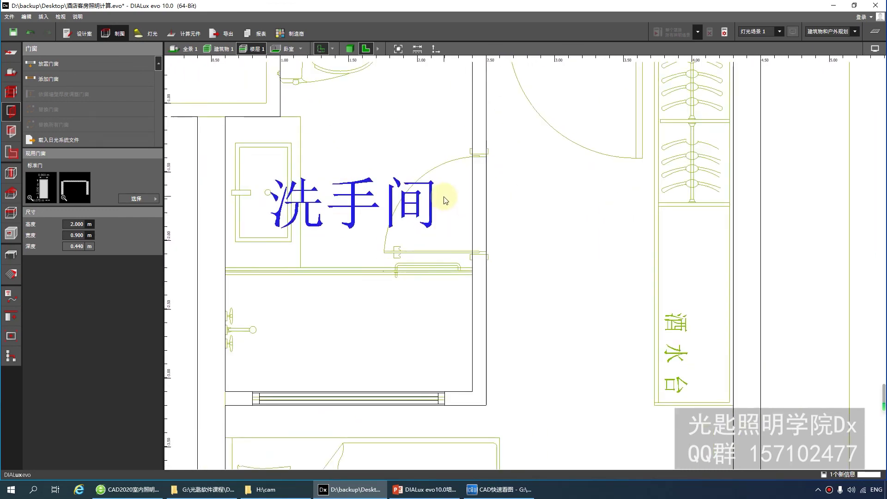